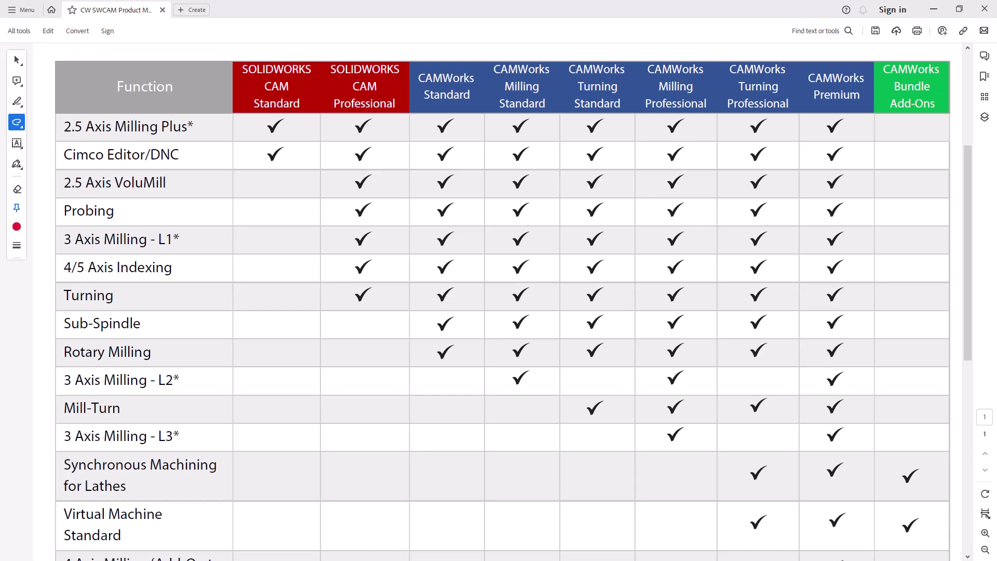
# Scroll through the CAMWorks product comparison PDF, then minimize Acrobat to reveal the 3x Modules part.
pyautogui.click(218, 236)
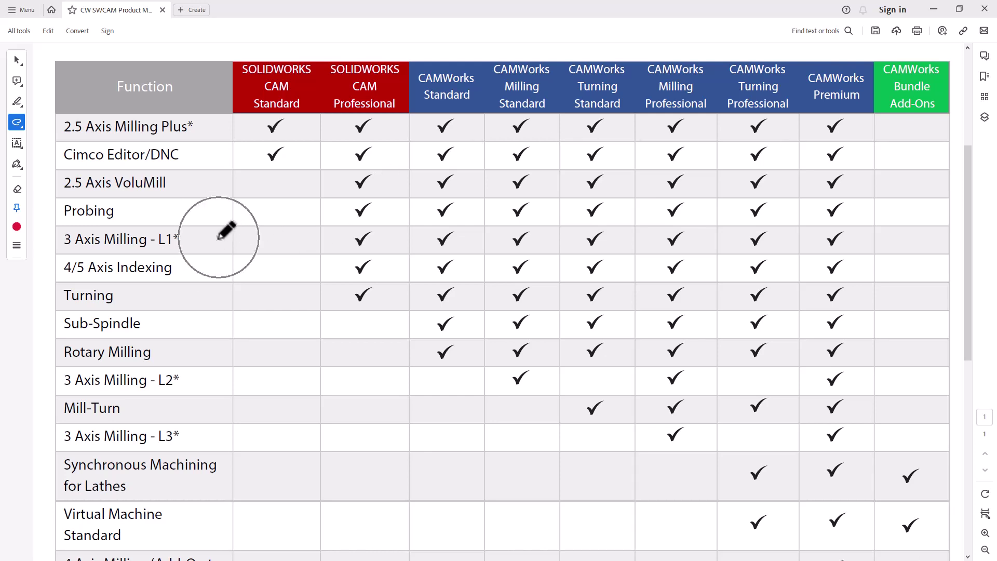
pyautogui.click(216, 383)
pyautogui.click(201, 432)
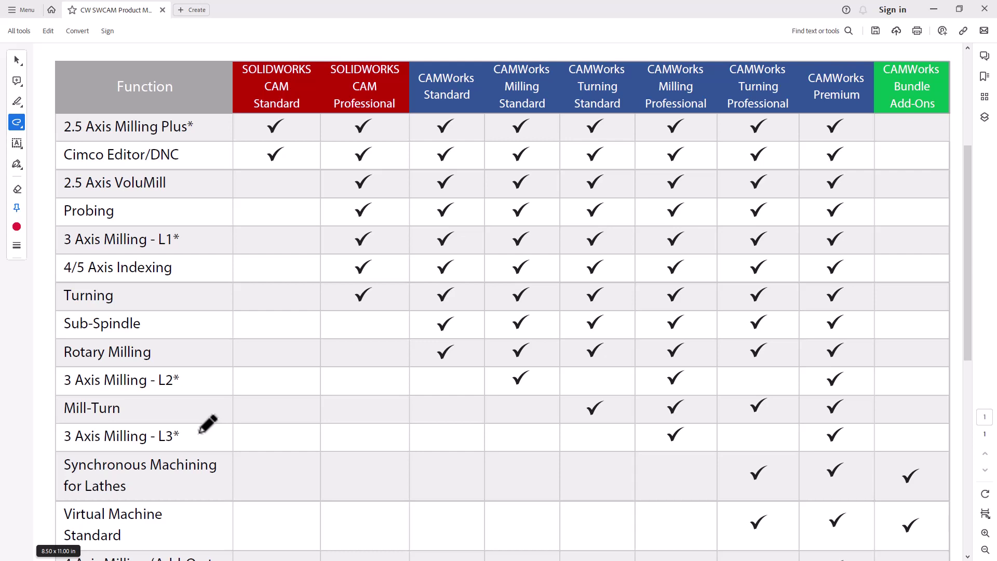
pyautogui.scroll(-5, 692, 338)
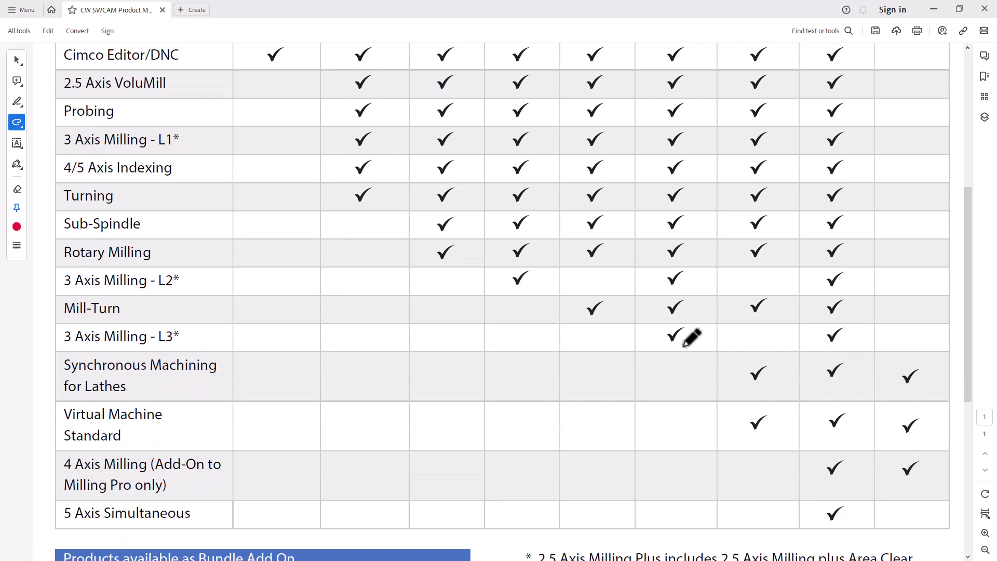
pyautogui.scroll(-1, 692, 338)
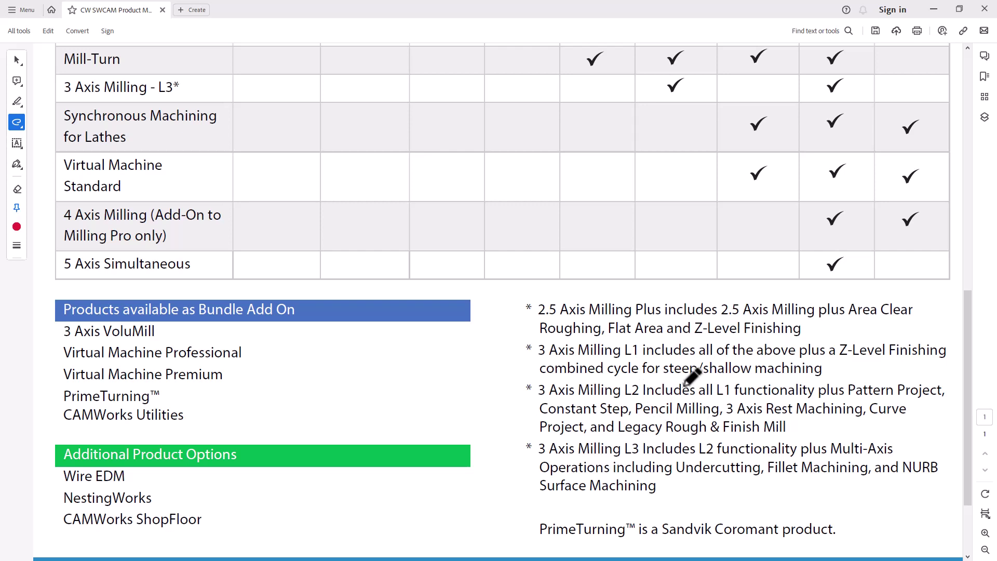
pyautogui.click(933, 10)
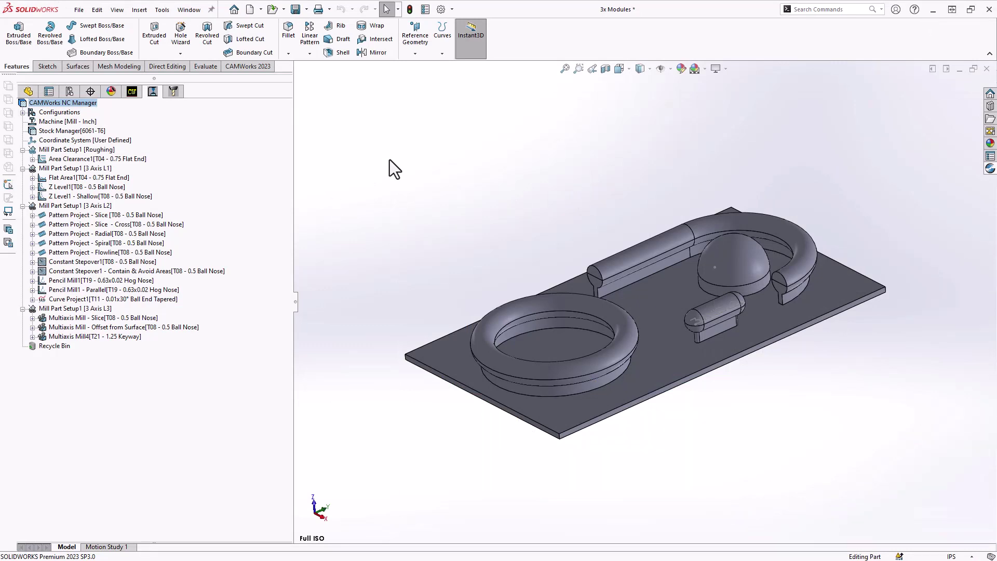
# Preview the Area Clearance1 roughing toolpath, then select the Mill Part Setup1 [3 Axis L1] setup.
pyautogui.click(79, 158)
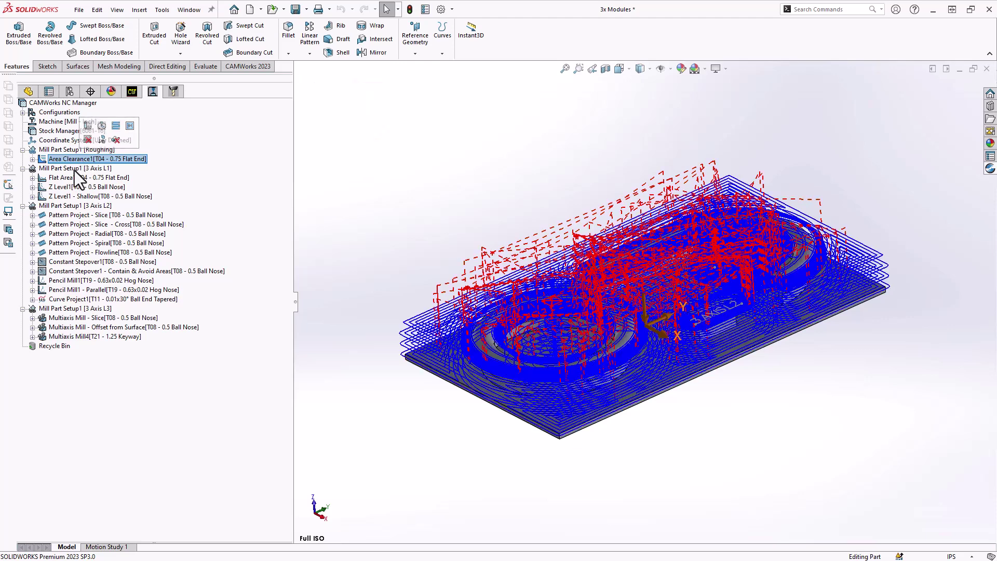
pyautogui.click(77, 168)
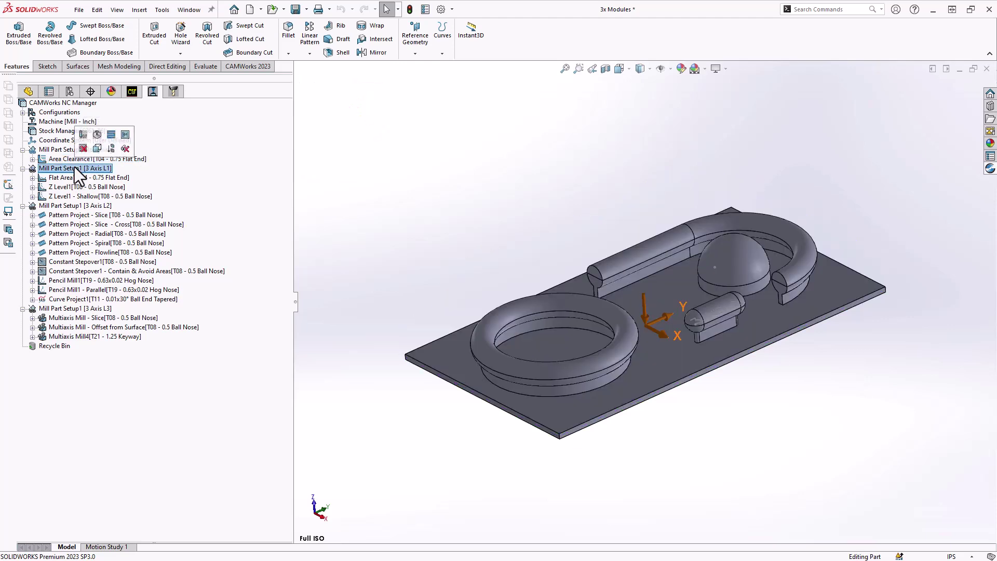
# Show the Flat Area1 toolpath (T04 0.75 Flat End) from the saved Flat Area top view.
pyautogui.click(63, 178)
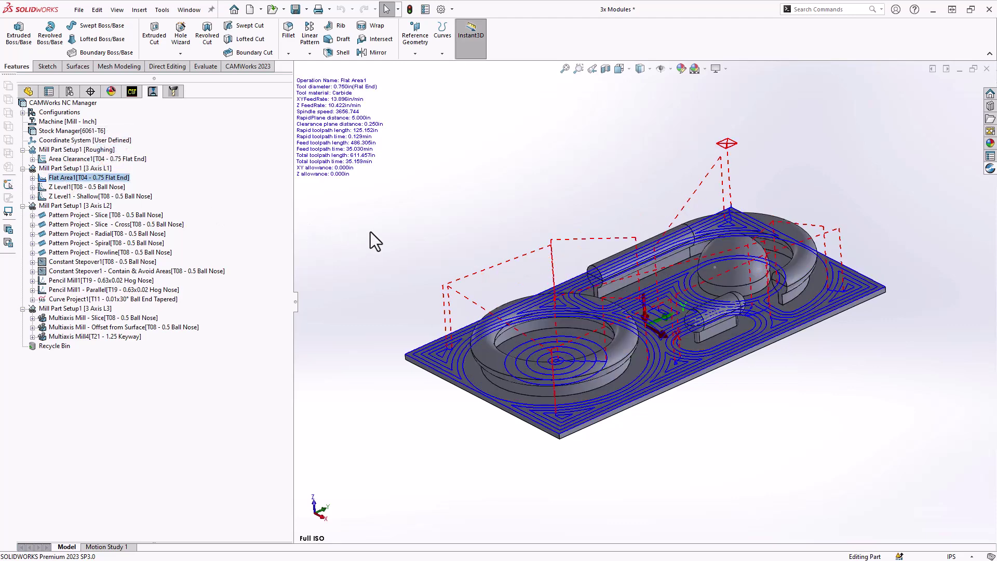
pyautogui.press('space')
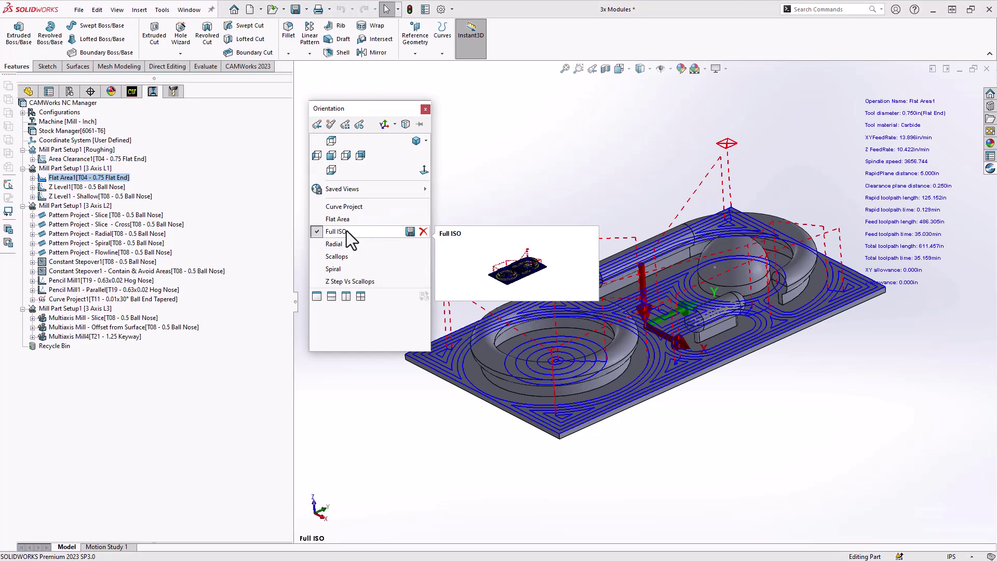
pyautogui.click(339, 219)
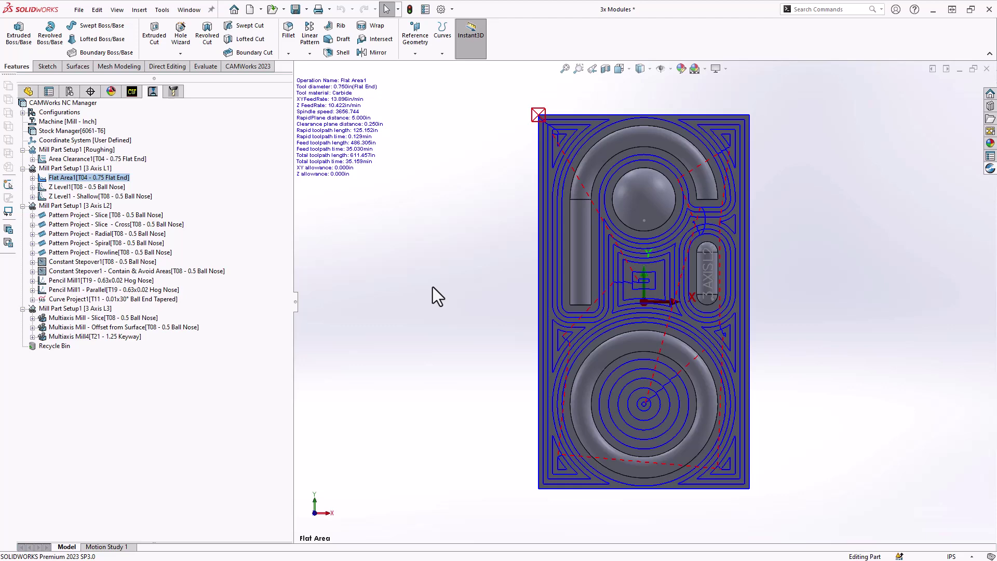
# Show the Z Level1 ball-nose toolpath in the Full ISO view, zoomed in.
pyautogui.click(101, 187)
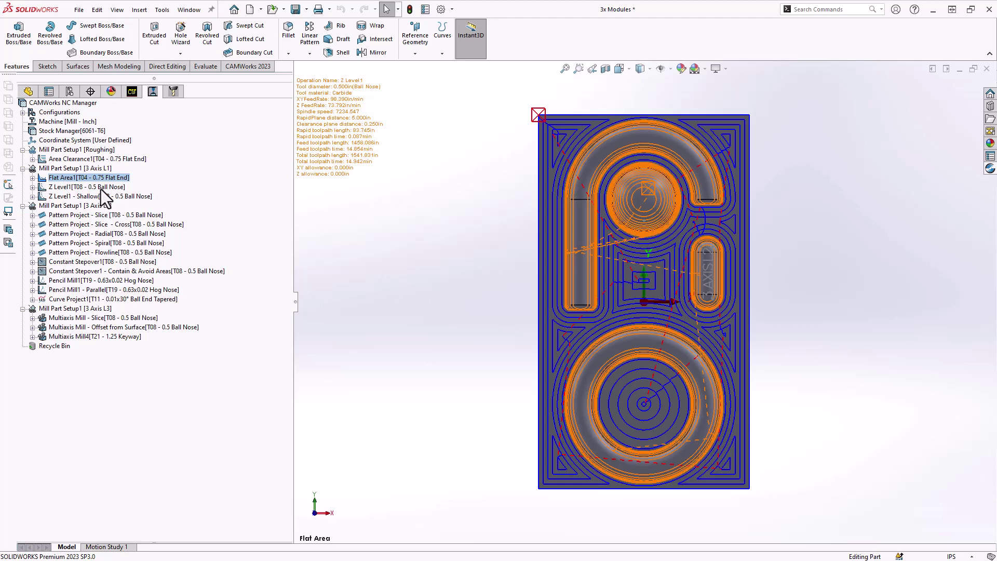
pyautogui.press('s')
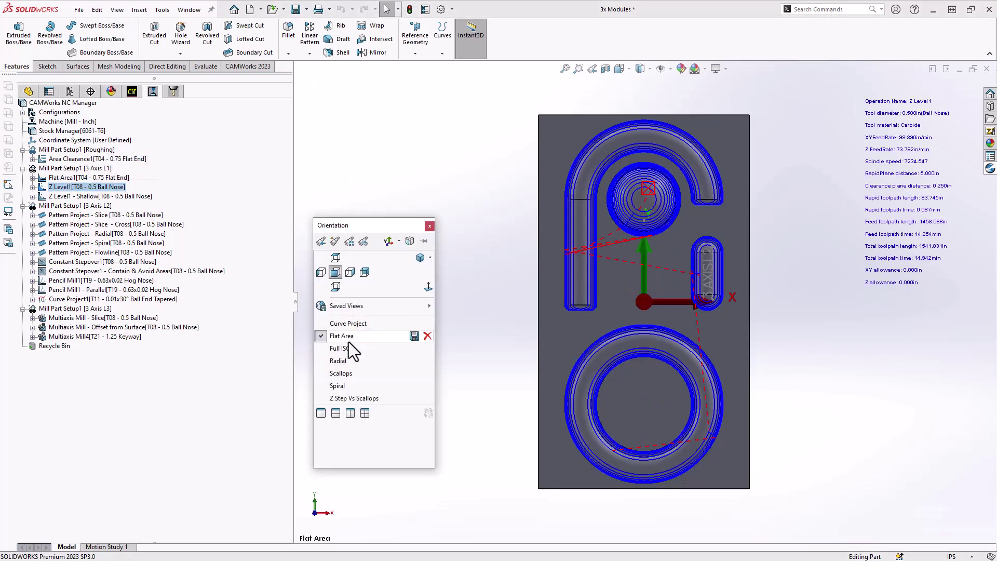
pyautogui.press('Escape')
pyautogui.hotkey('ctrl', '7')
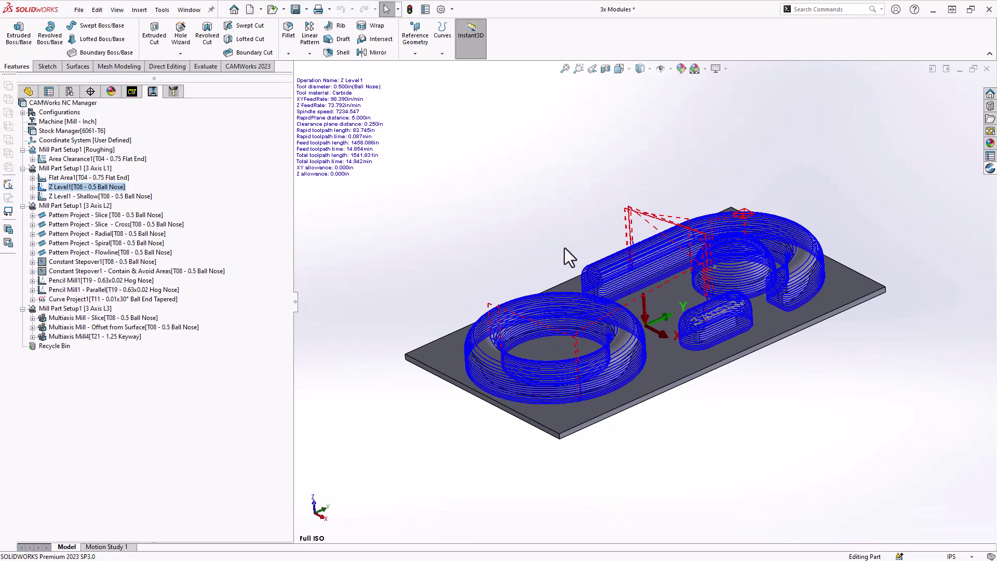
pyautogui.scroll(-6, 787, 280)
pyautogui.scroll(-2, 719, 269)
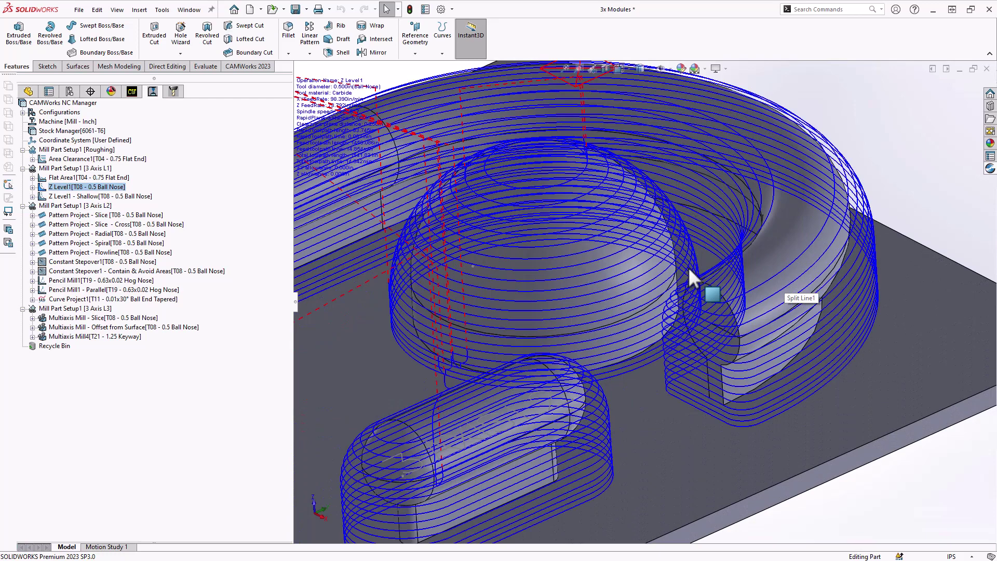
# Inspect the level passes from the saved Scallops view, then orbit and zoom onto the ring.
pyautogui.press('space')
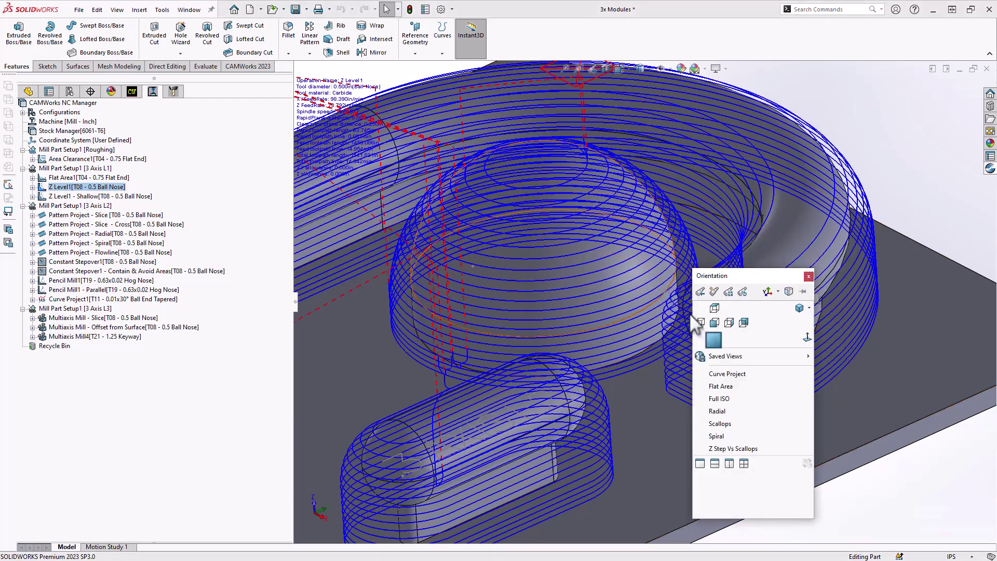
pyautogui.click(722, 423)
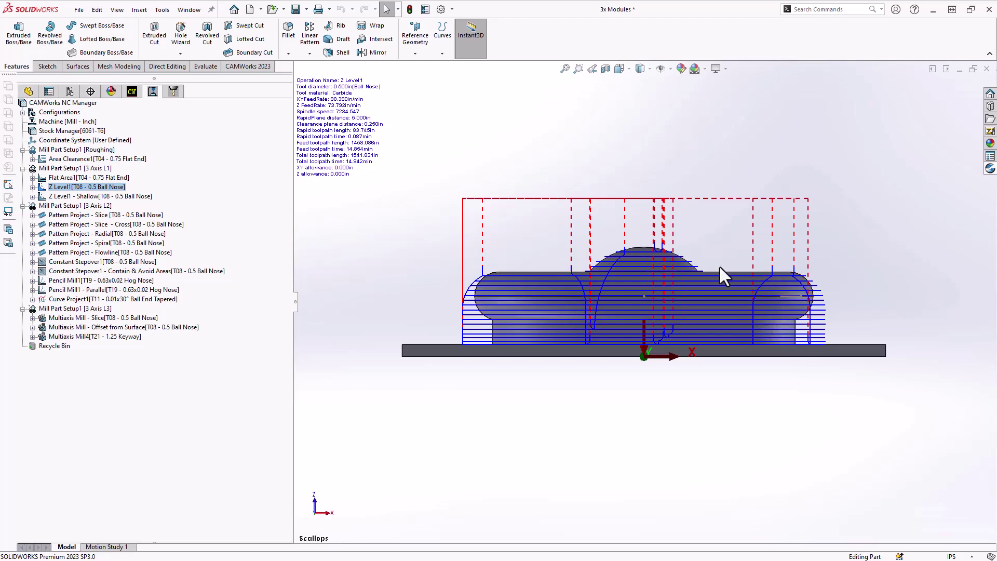
pyautogui.moveTo(718, 265); pyautogui.dragTo(418, 410, button='middle')
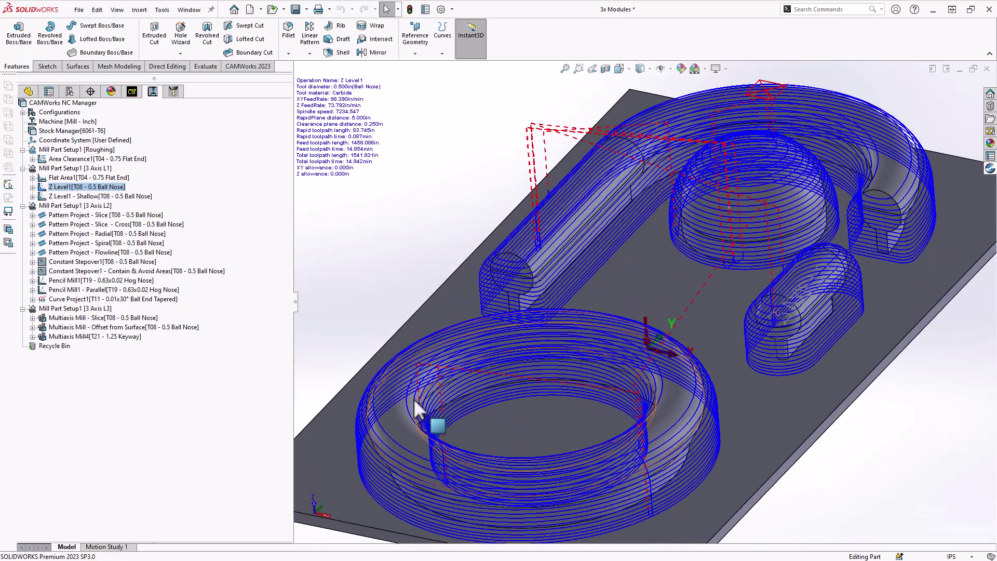
pyautogui.scroll(-5, 418, 410)
pyautogui.press('space')
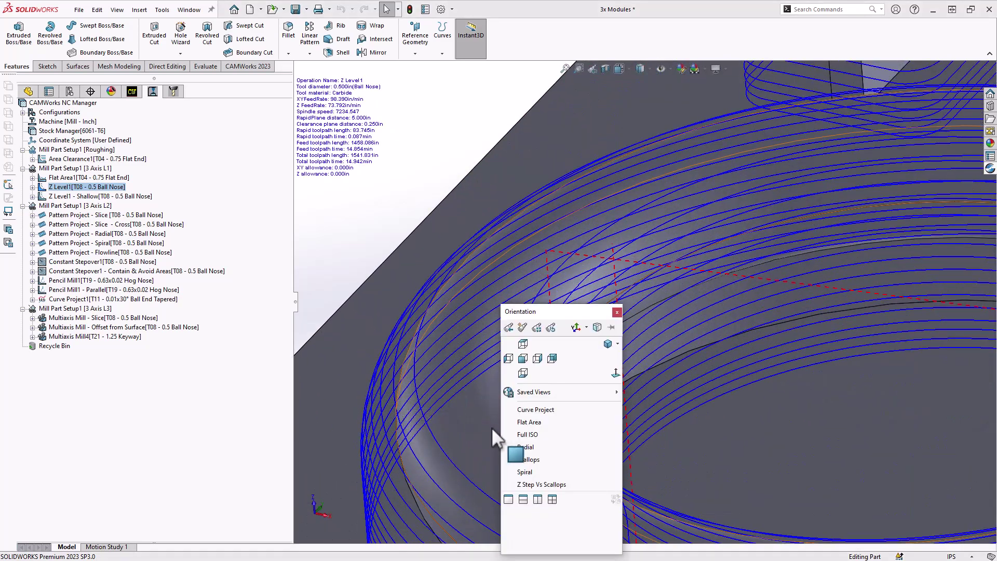
pyautogui.click(484, 421)
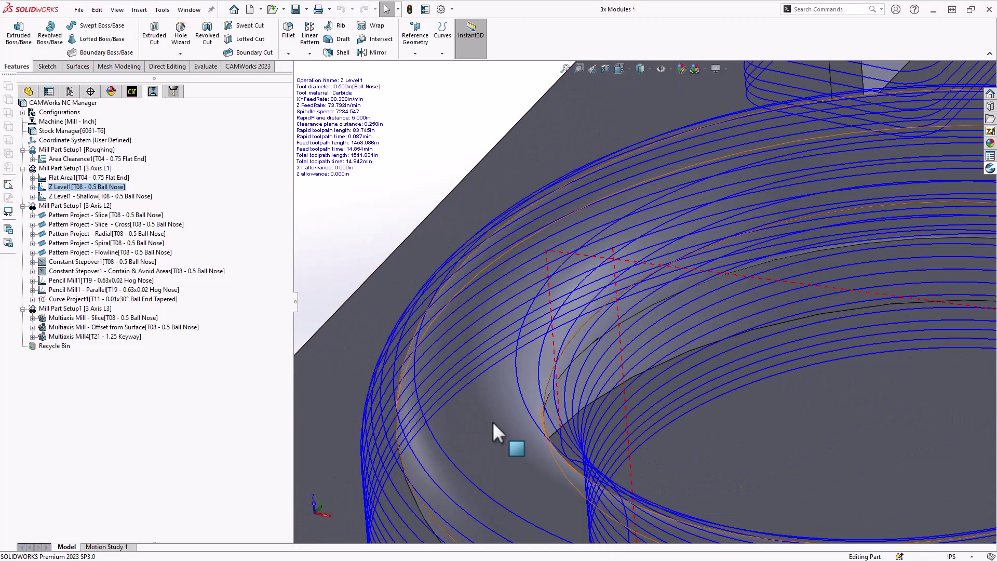
pyautogui.click(494, 416)
# Show the Z Level1 - Shallow toolpath, orbit around the ring, then select the 3 Axis L2 setup.
pyautogui.click(79, 197)
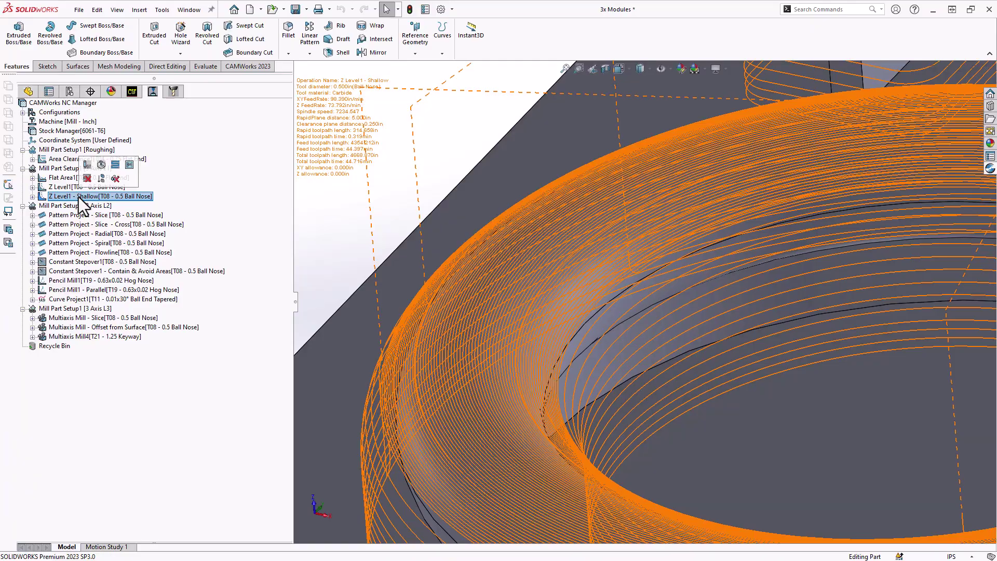
pyautogui.moveTo(79, 198); pyautogui.dragTo(488, 416)
pyautogui.moveTo(488, 416); pyautogui.dragTo(503, 358, button='middle')
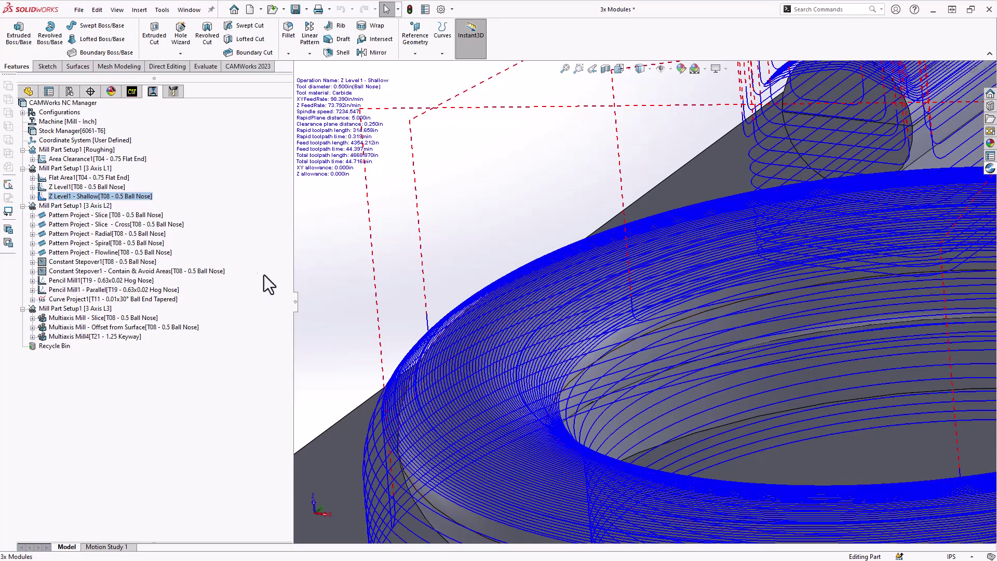
pyautogui.click(87, 206)
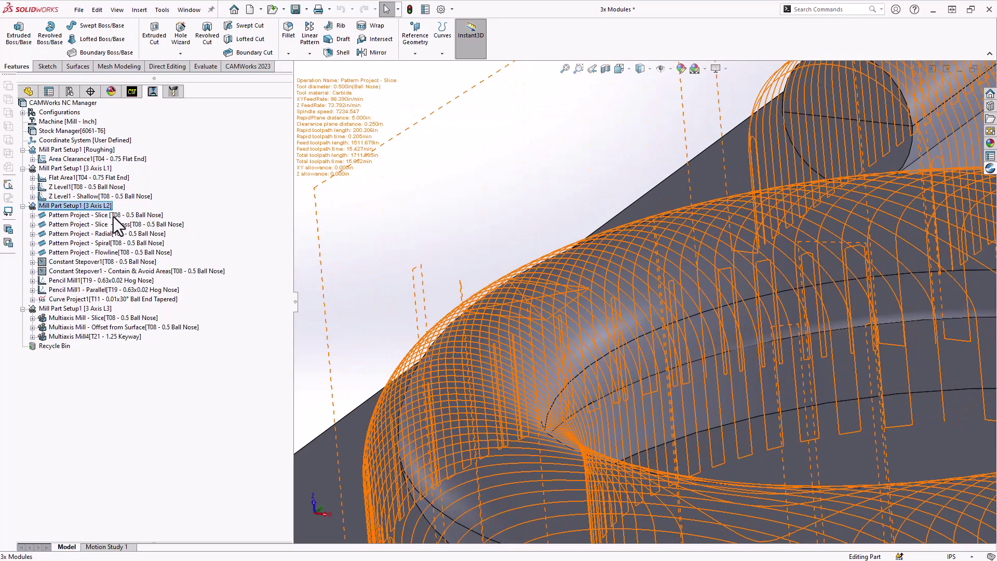
# Show the Pattern Project - Slice toolpath from the saved Flat Area top view.
pyautogui.click(113, 216)
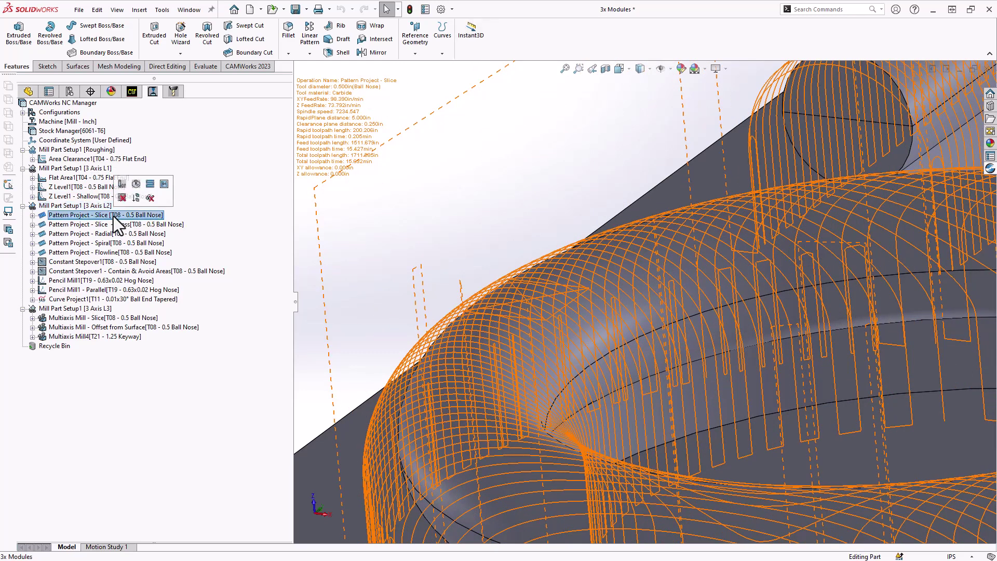
pyautogui.press('space')
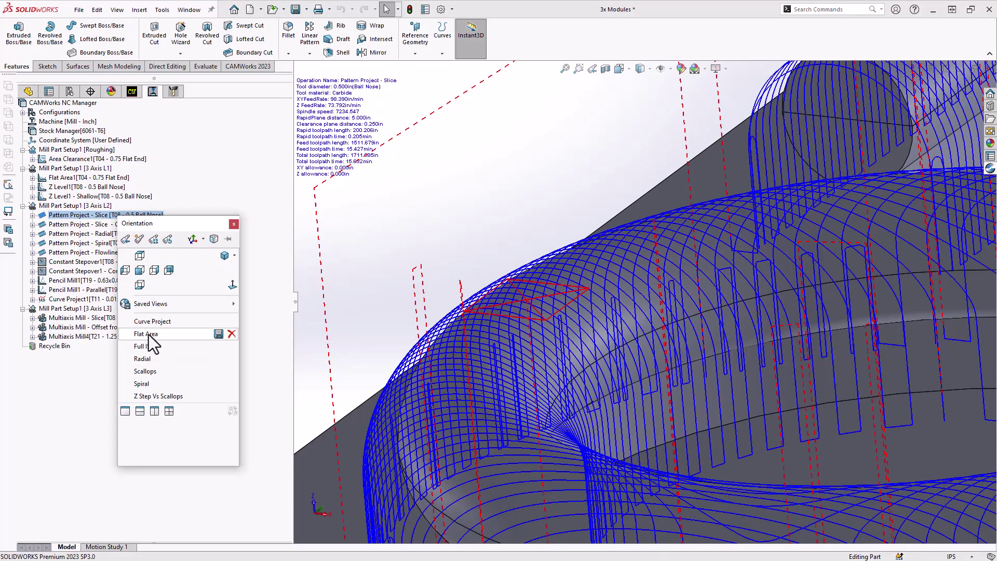
pyautogui.click(148, 334)
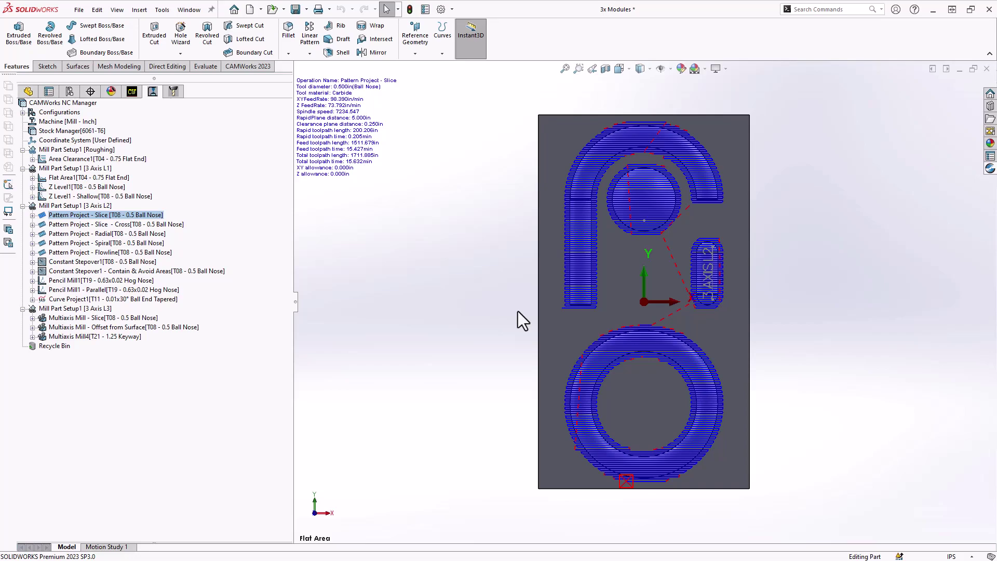
# Tilt, zoom and pan the view to inspect the slice toolpath over the dome and slot.
pyautogui.moveTo(641, 324); pyautogui.dragTo(653, 247, button='middle')
pyautogui.scroll(-5, 685, 263)
pyautogui.scroll(-6, 684, 256)
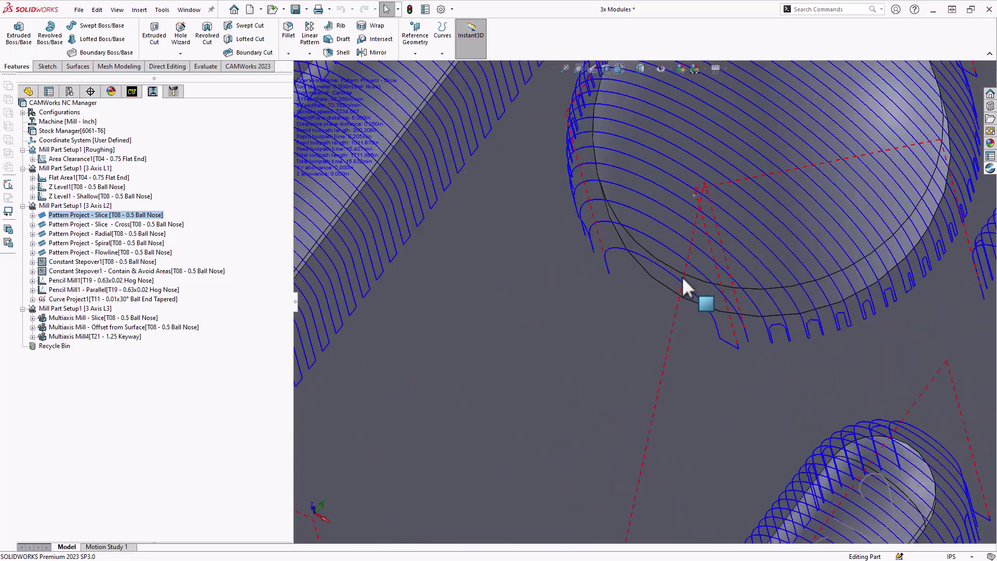
pyautogui.click(671, 280)
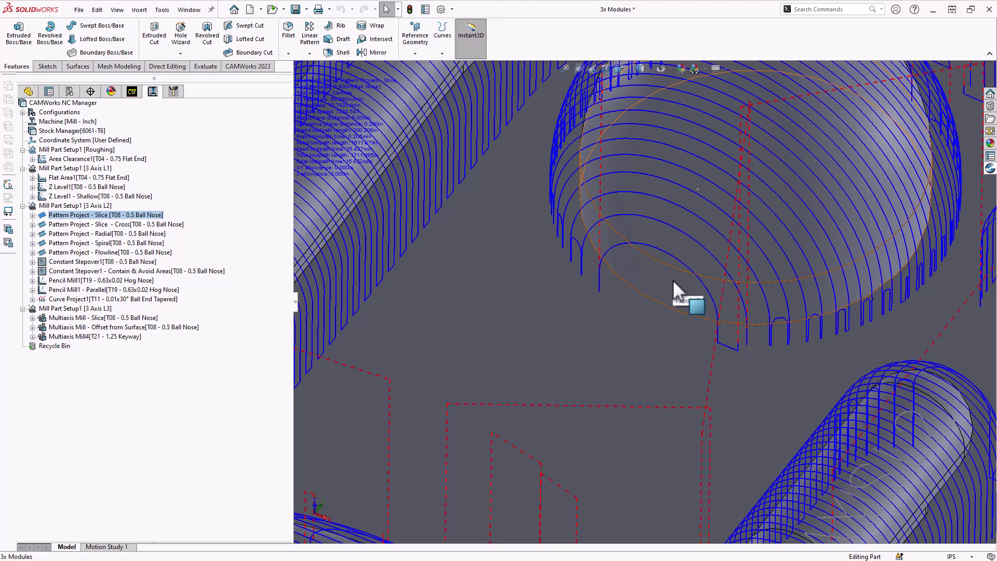
pyautogui.scroll(5, 671, 279)
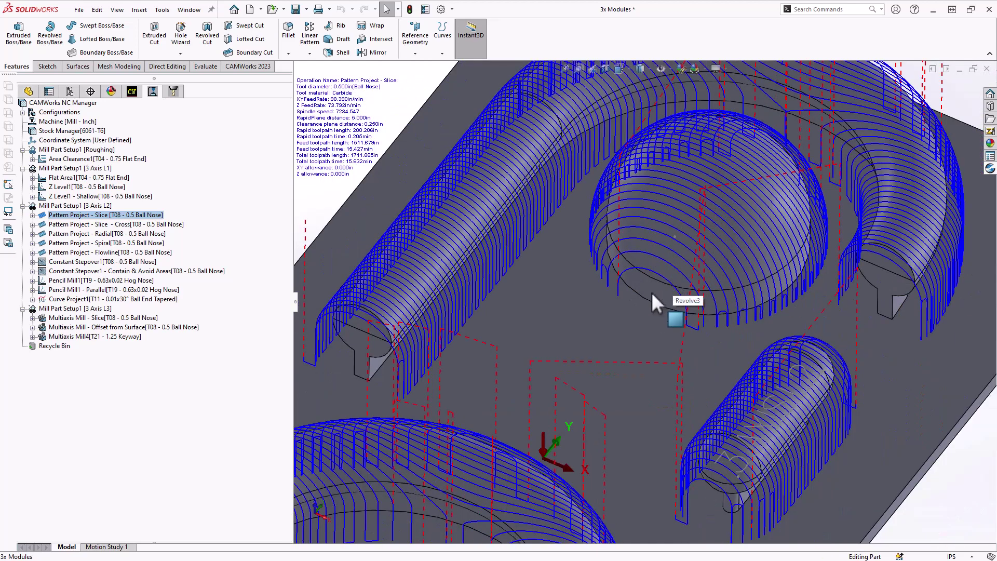
pyautogui.keyDown('ctrl'); pyautogui.moveTo(749, 204); pyautogui.dragTo(695, 283, button='middle'); pyautogui.keyUp('ctrl')
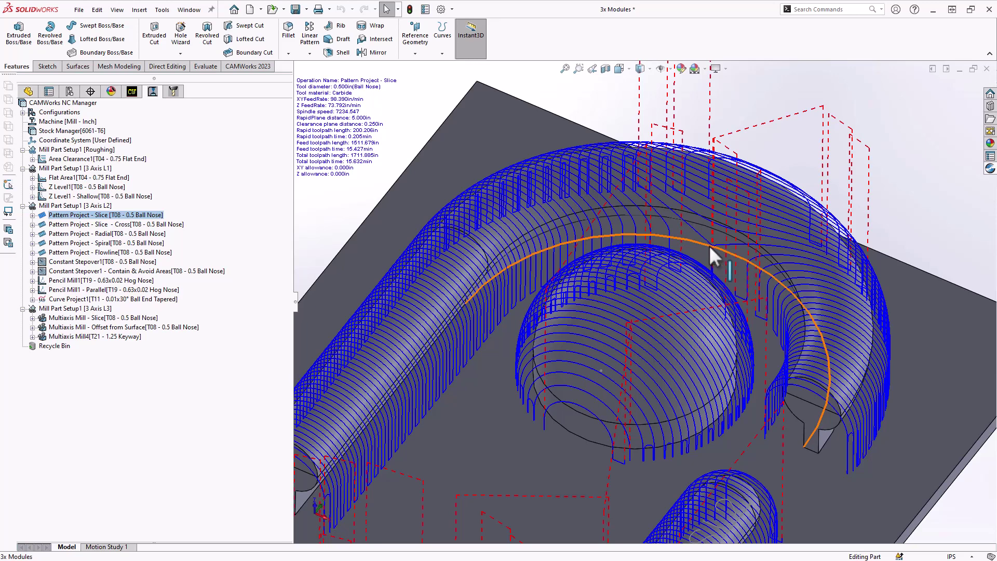
# Show the Pattern Project - Slice - Cross toolpath, then select the Pattern Project - Radial operation.
pyautogui.click(110, 225)
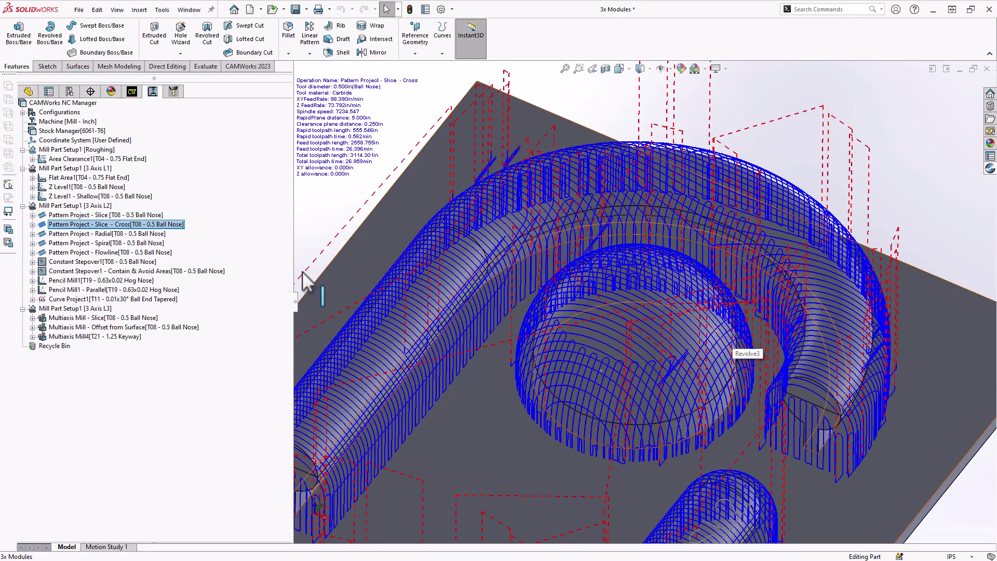
pyautogui.click(138, 234)
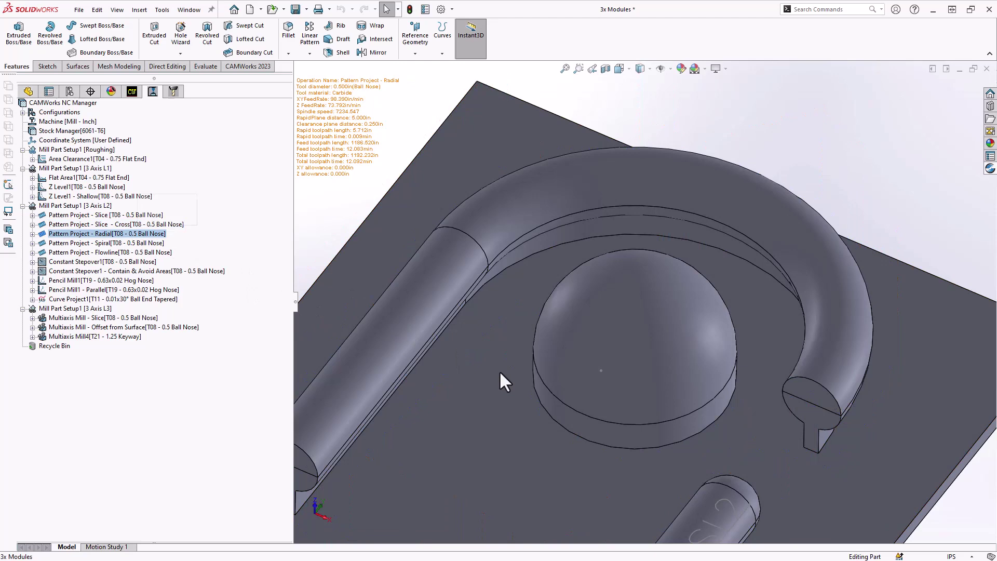
# View the Radial toolpath from the saved Radial view, then switch to the saved Spiral view.
pyautogui.press('space')
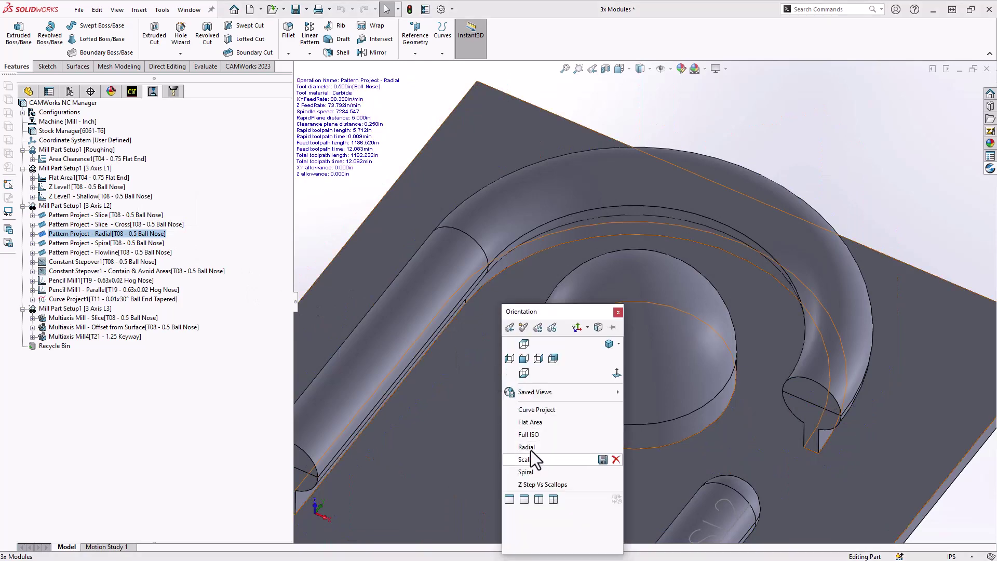
pyautogui.click(530, 445)
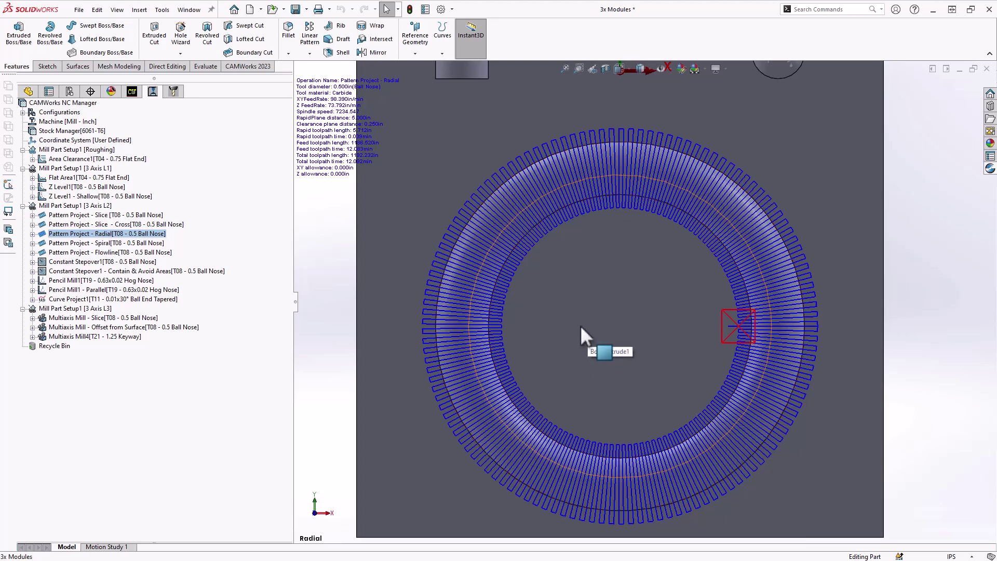
pyautogui.press('space')
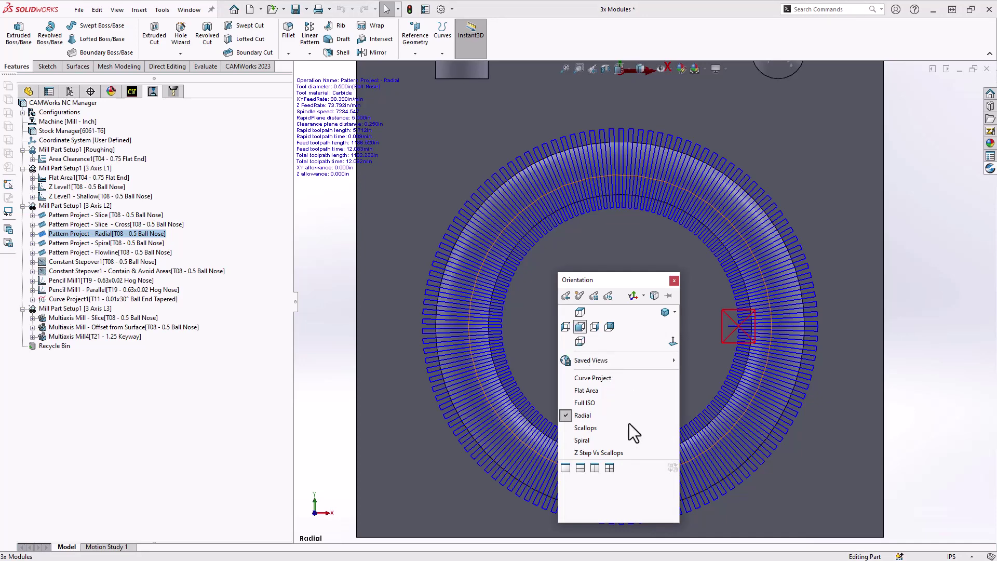
pyautogui.click(581, 440)
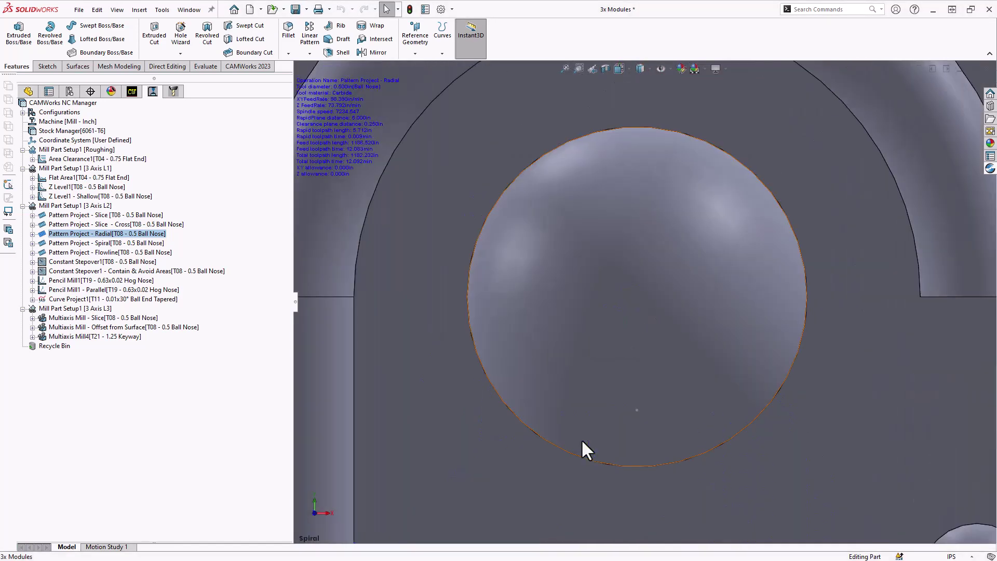
# Show the Pattern Project - Spiral toolpath on the dome, orbited to an angle and zoomed out.
pyautogui.click(89, 243)
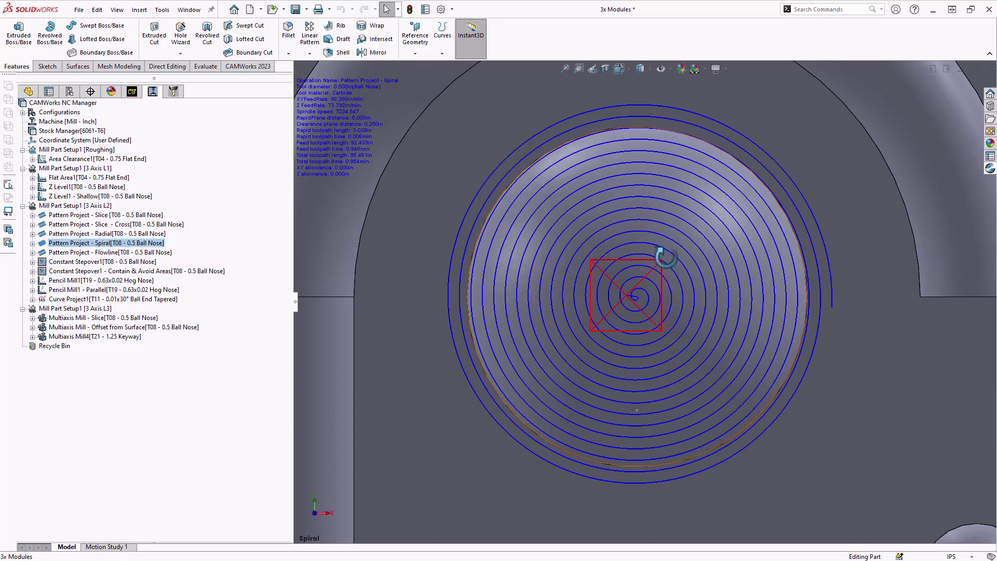
pyautogui.moveTo(663, 260); pyautogui.dragTo(612, 232, button='middle')
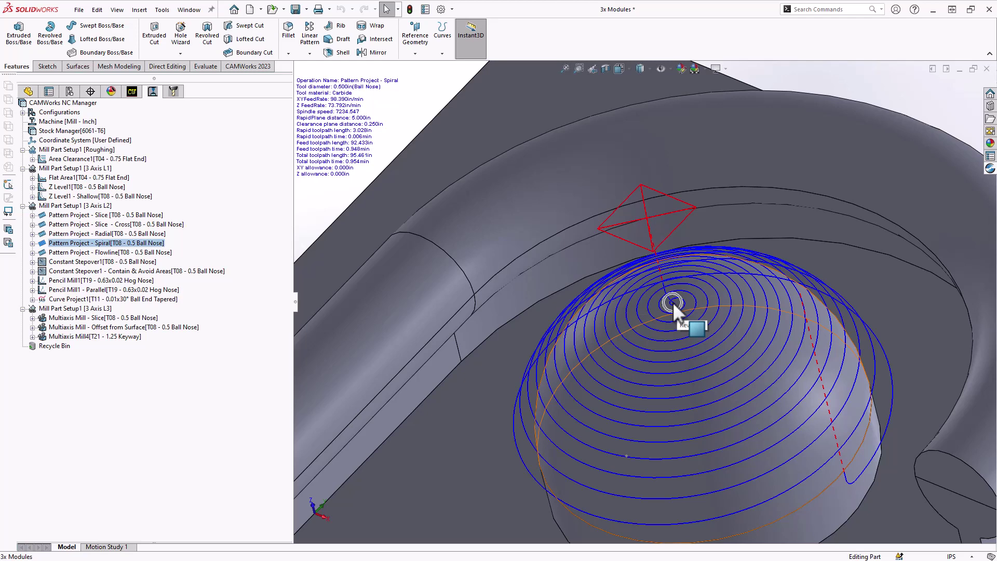
pyautogui.moveTo(120, 254)
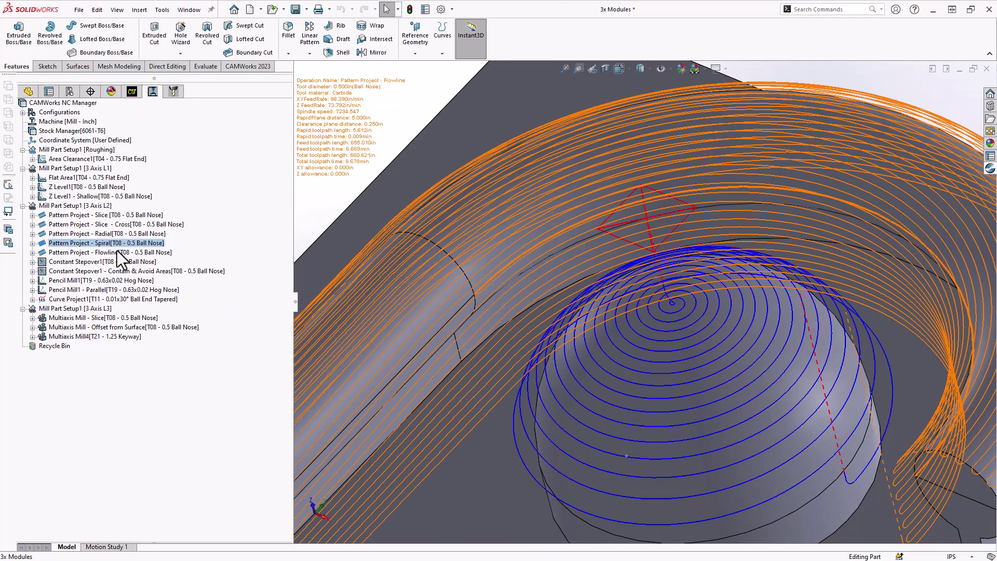
pyautogui.scroll(5, 691, 337)
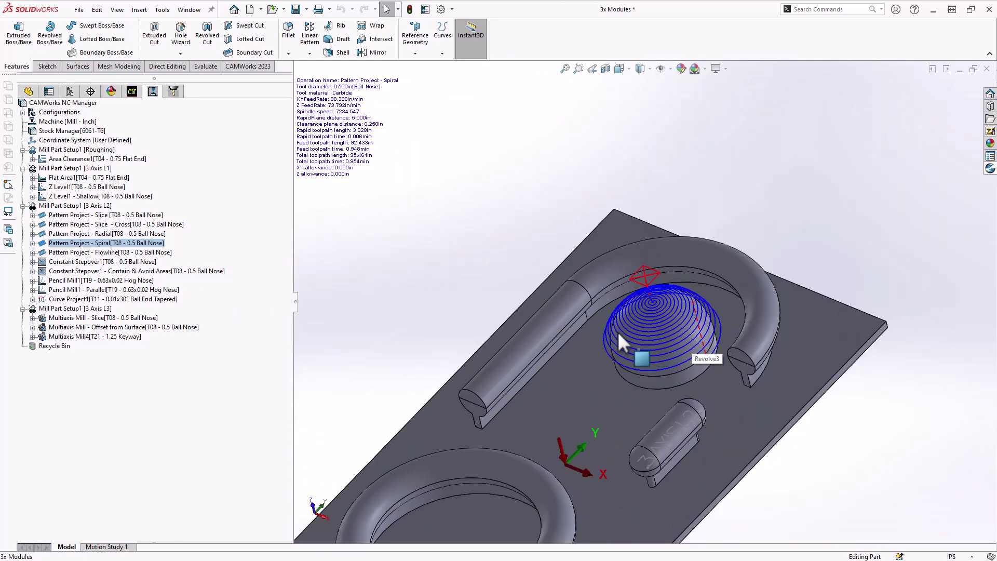
# Show the Pattern Project - Flowline toolpath around the U-slot and inspect it from several angles.
pyautogui.click(104, 252)
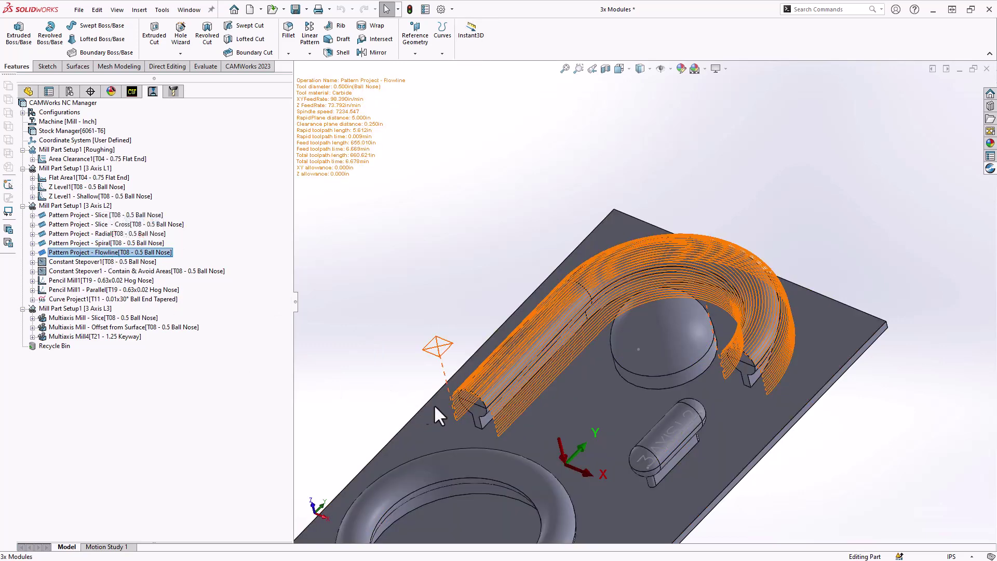
pyautogui.moveTo(501, 407); pyautogui.dragTo(487, 400, button='middle')
pyautogui.scroll(-5, 498, 400)
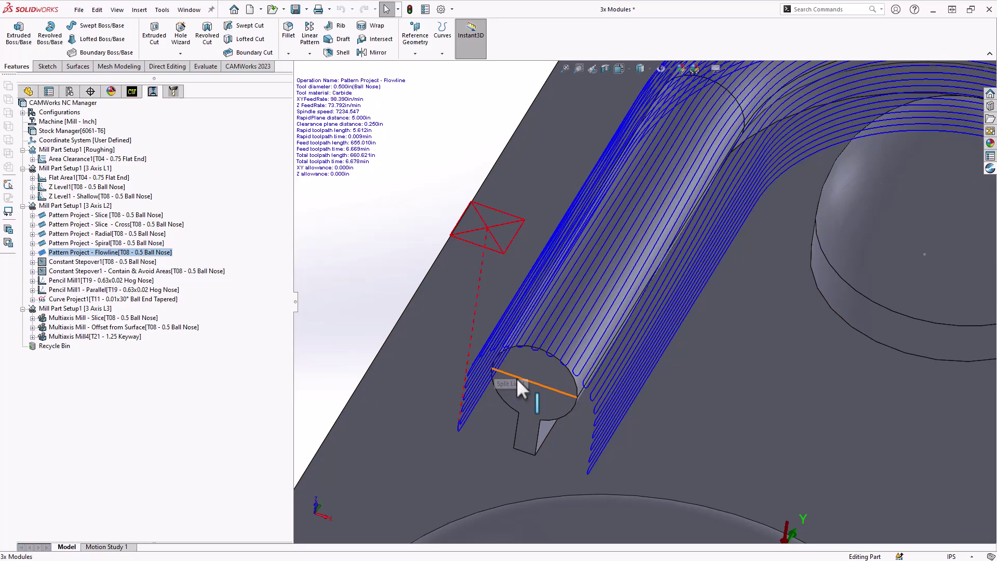
pyautogui.moveTo(521, 389); pyautogui.dragTo(500, 376, button='middle')
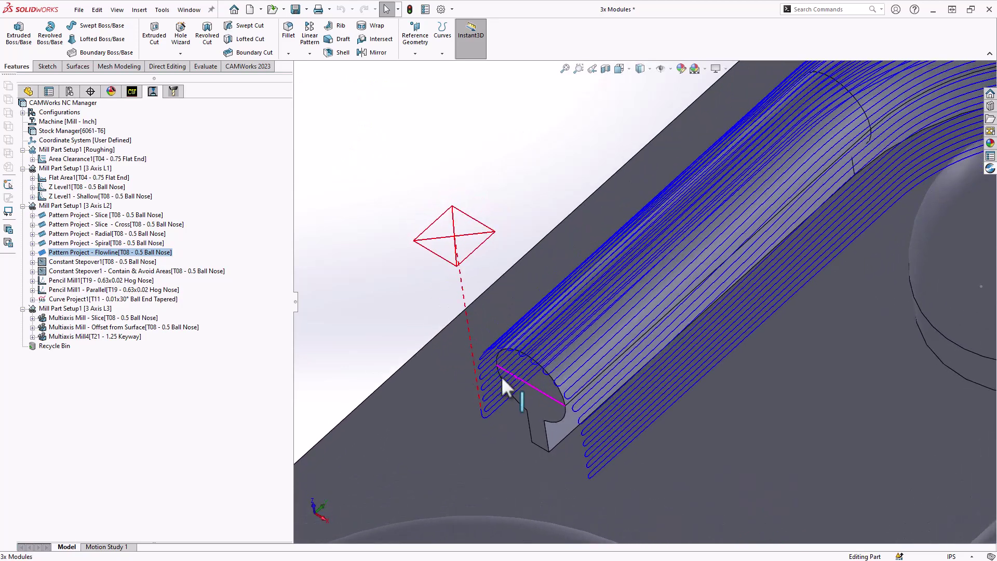
pyautogui.scroll(5, 725, 275)
pyautogui.scroll(-5, 810, 239)
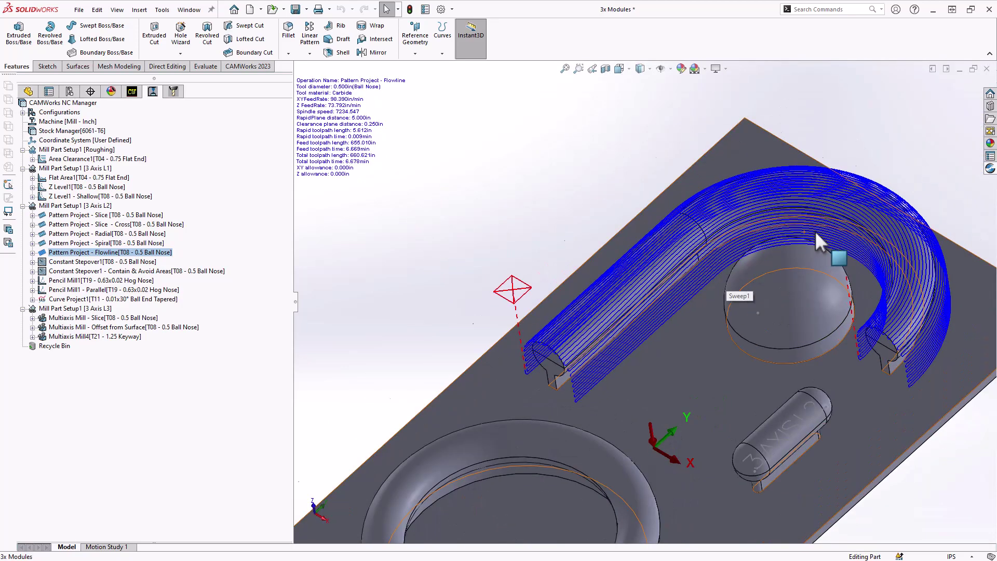
pyautogui.moveTo(827, 231); pyautogui.dragTo(773, 204, button='middle')
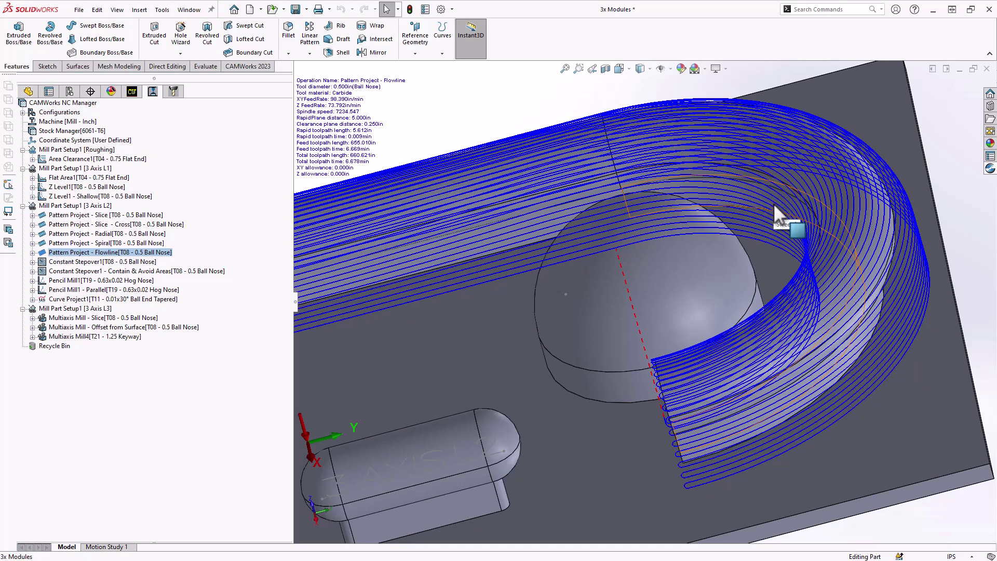
pyautogui.scroll(5, 518, 197)
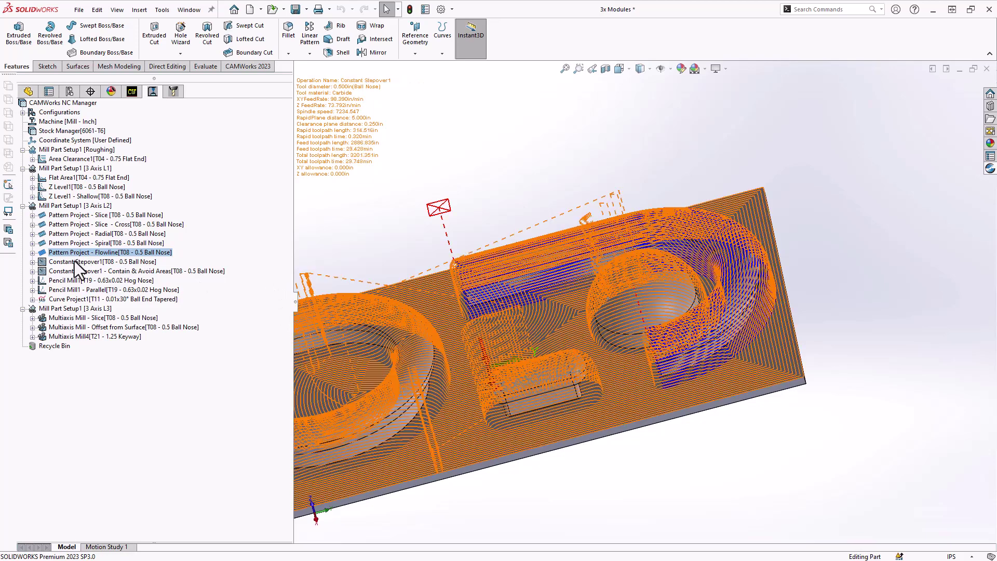
# Show Constant Stepover1 from the Flat Area top view, then switch to its Contain & Avoid Areas version.
pyautogui.click(74, 263)
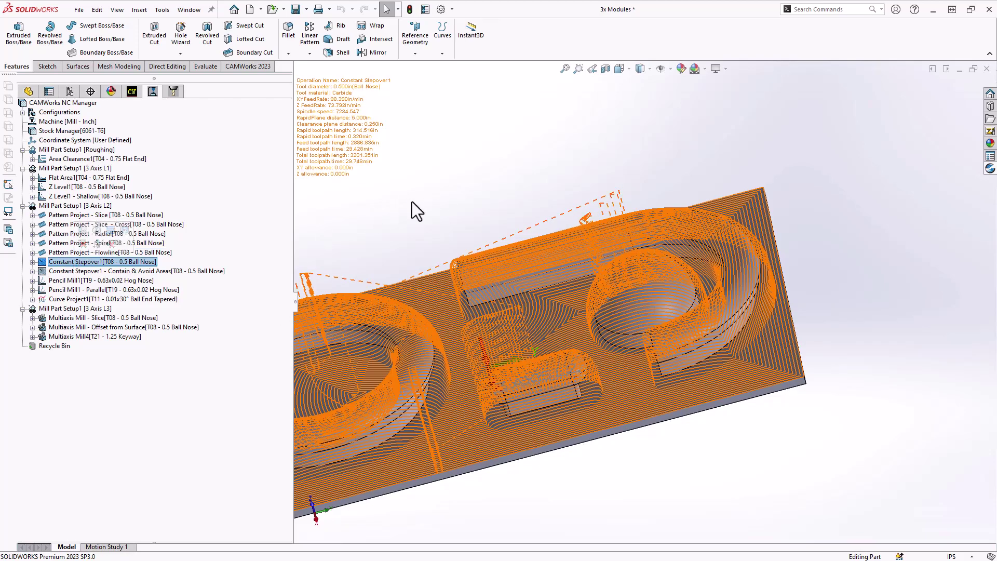
pyautogui.press('space')
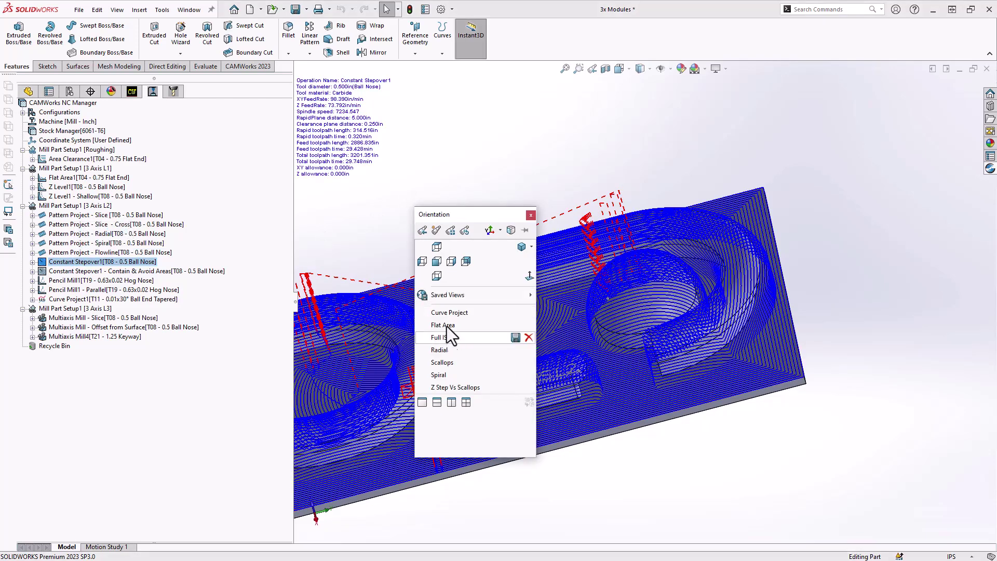
pyautogui.click(444, 325)
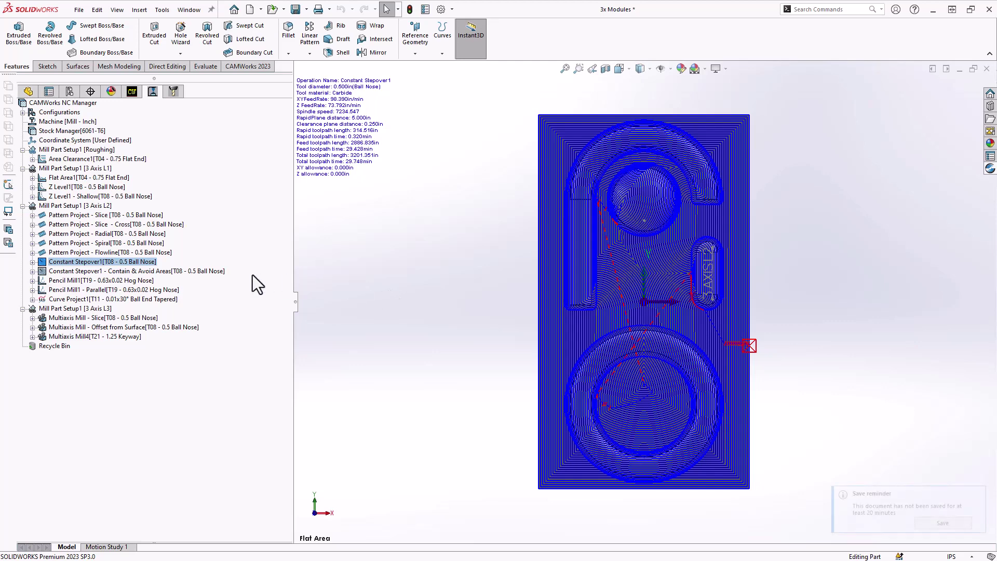
pyautogui.click(177, 270)
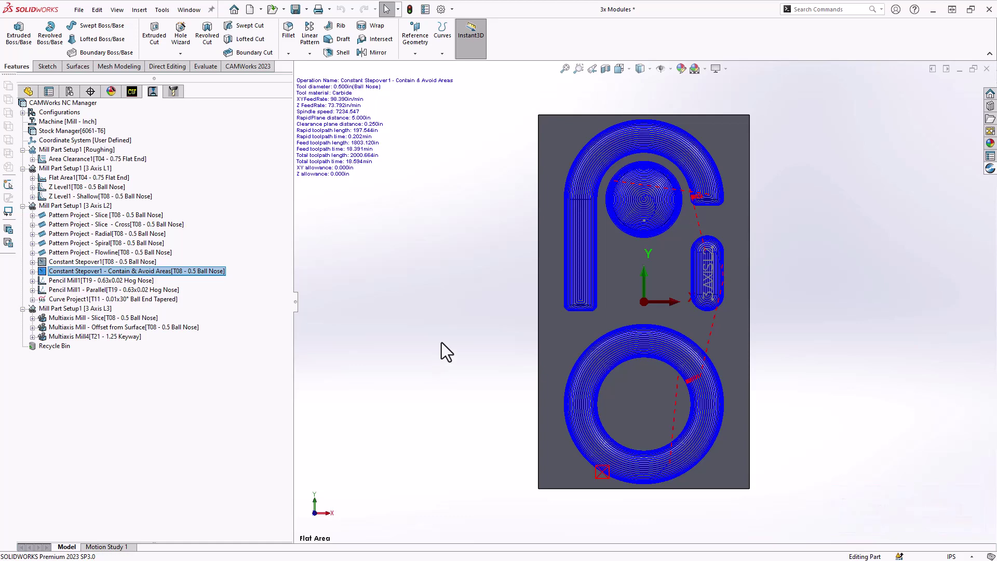
# Tilt and zoom the part to see the Contain & Avoid Areas toolpath in 3D.
pyautogui.moveTo(674, 362); pyautogui.dragTo(682, 240, button='middle')
pyautogui.scroll(-1, 680, 239)
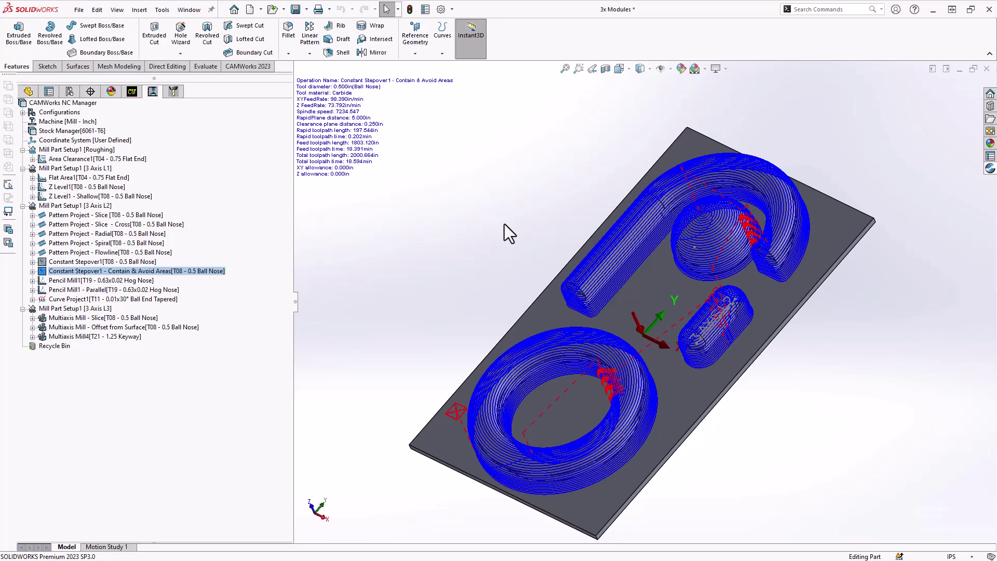
# Show Pencil Mill1 up close, then Pencil Mill1 - Parallel from the Z Step Vs Scallops view.
pyautogui.click(83, 280)
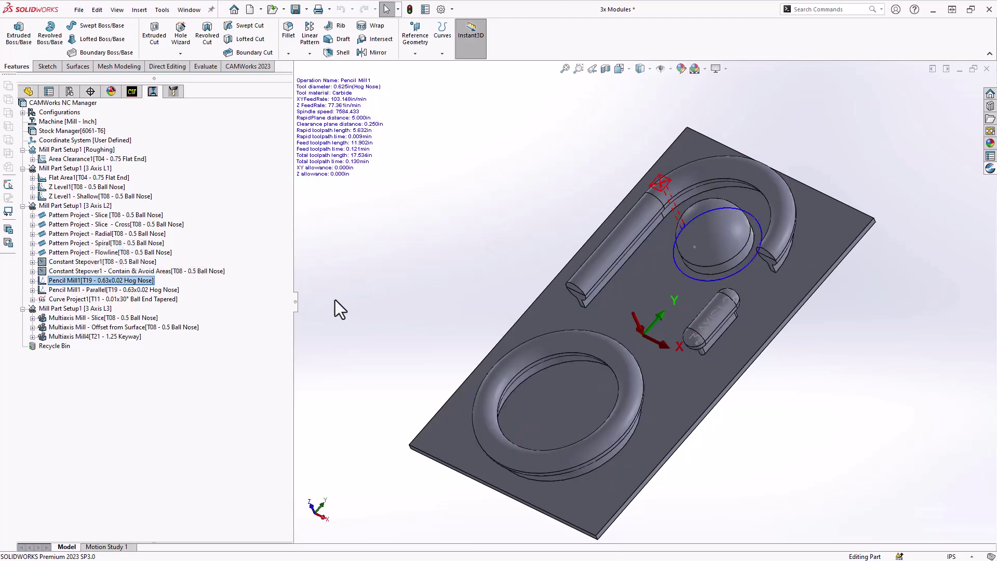
pyautogui.scroll(-5, 691, 301)
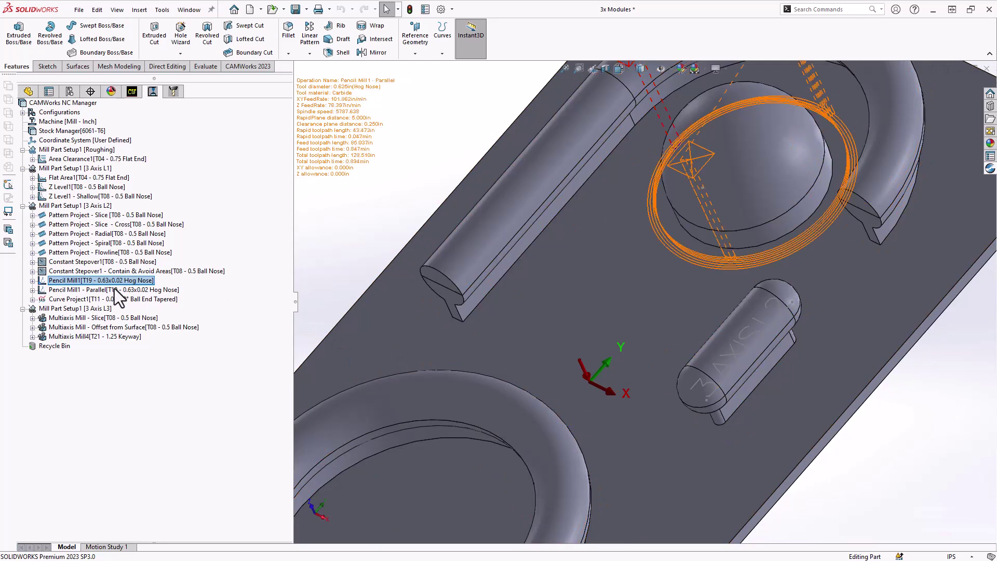
pyautogui.click(114, 289)
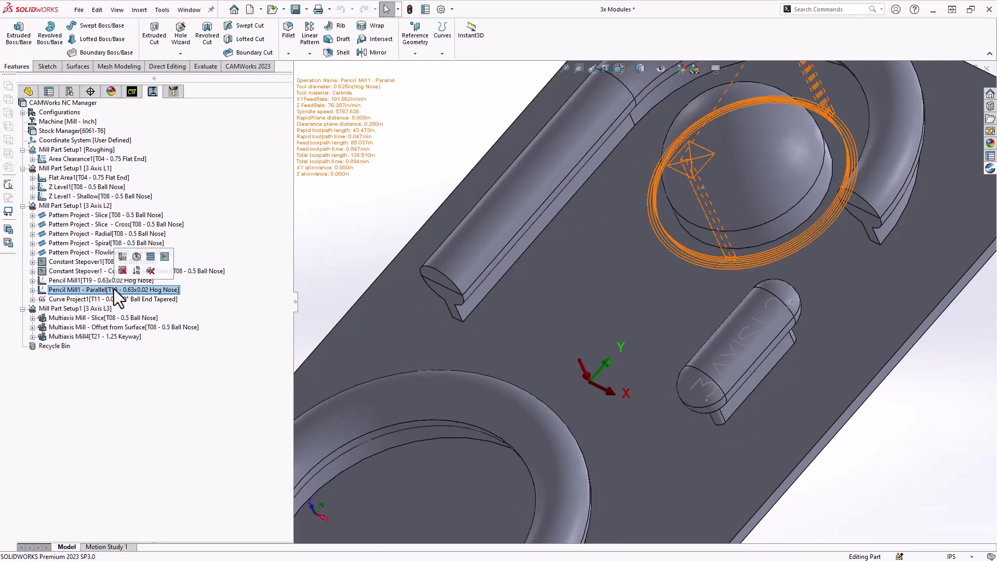
pyautogui.press('space')
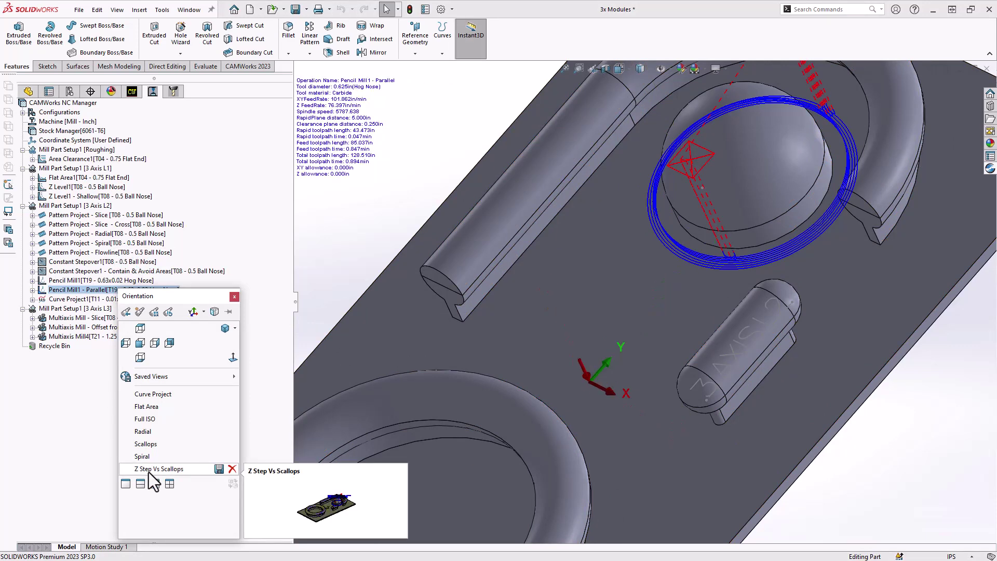
pyautogui.click(149, 468)
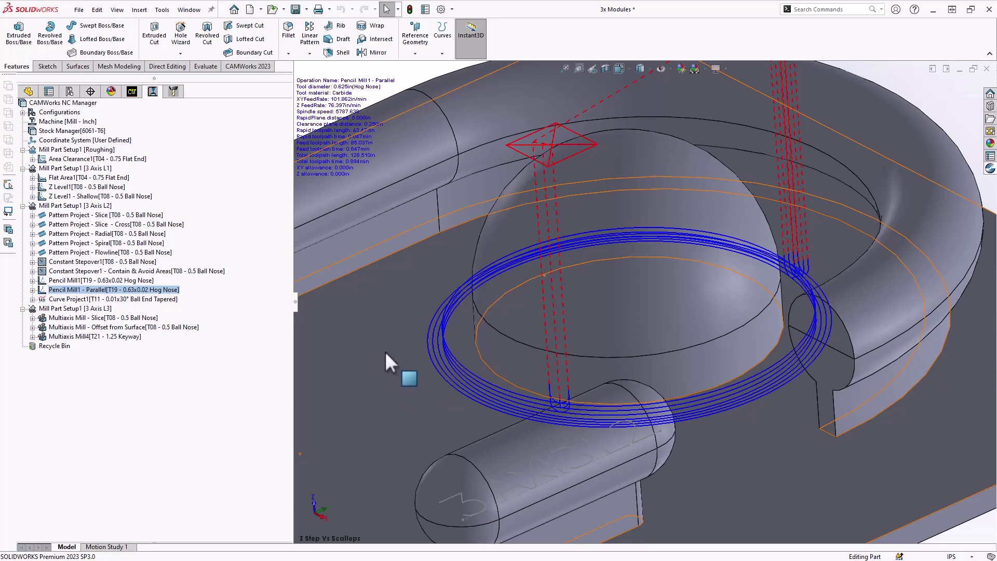
# Display the Curve Project1 engraving toolpath from the saved Curve Project view.
pyautogui.click(92, 300)
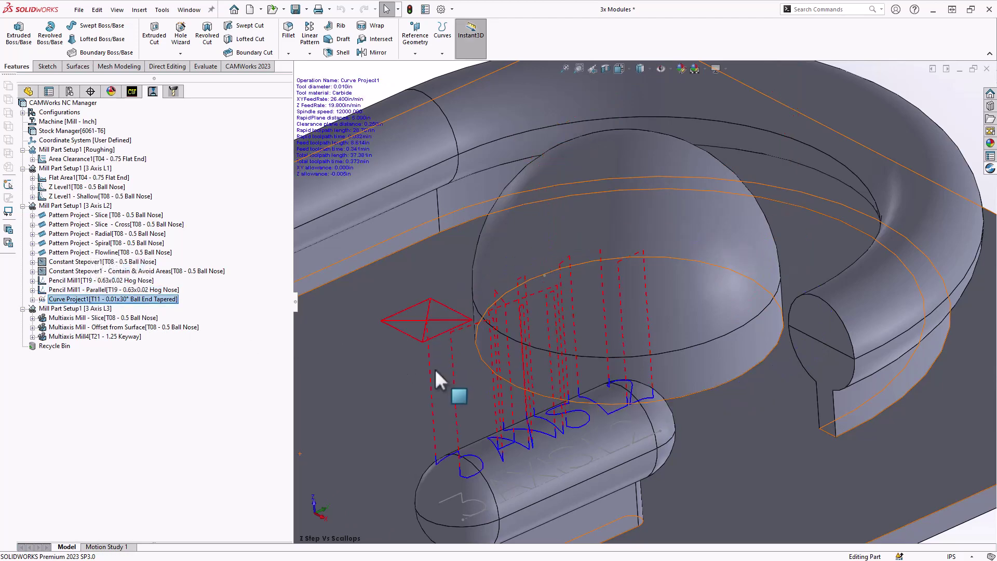
pyautogui.press('space')
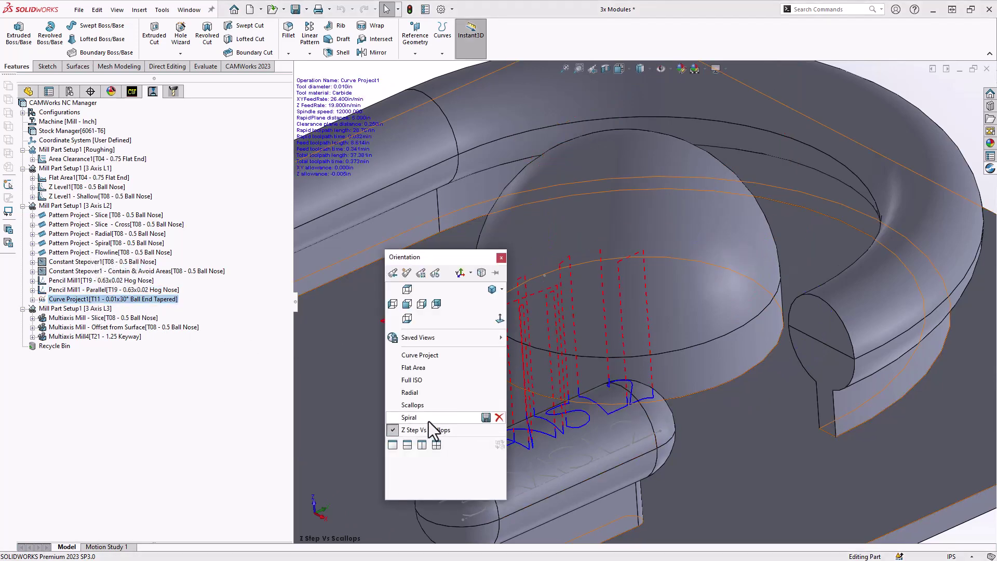
pyautogui.click(421, 355)
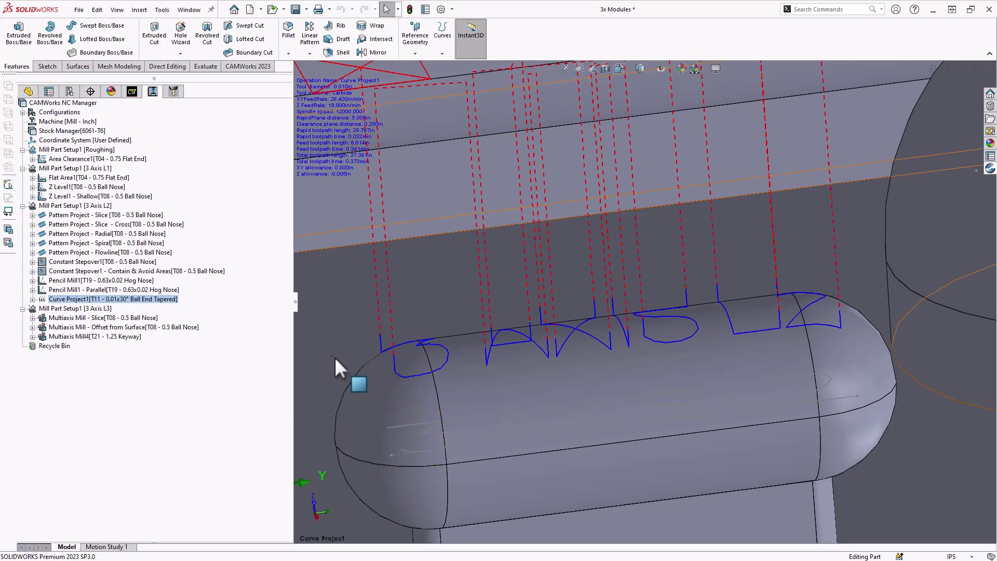
# Select Mill Part Setup1 [3 Axis L3] and orbit to see the whole part.
pyautogui.click(100, 309)
pyautogui.scroll(3, 637, 307)
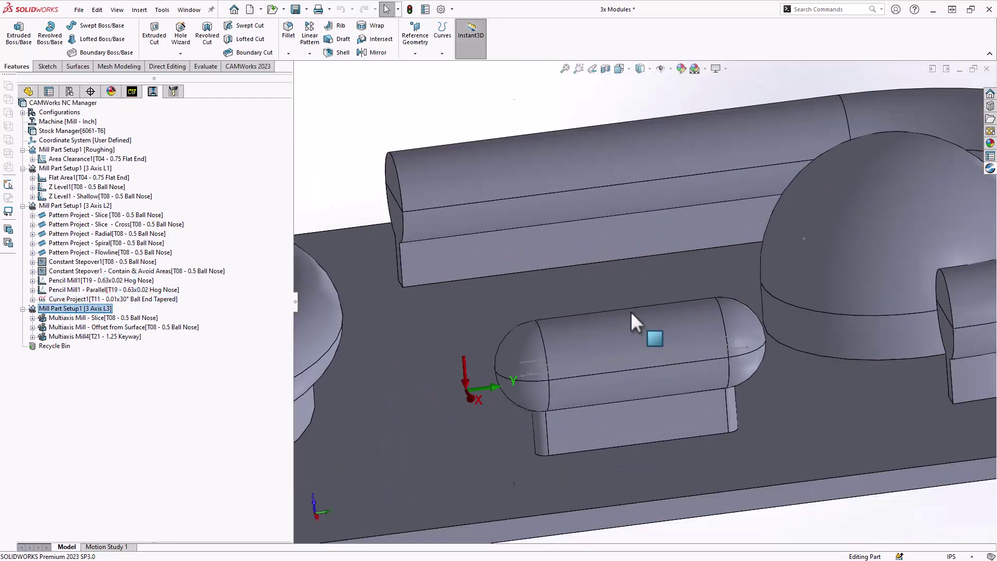
pyautogui.scroll(5, 602, 318)
pyautogui.moveTo(560, 316); pyautogui.dragTo(581, 326, button='middle')
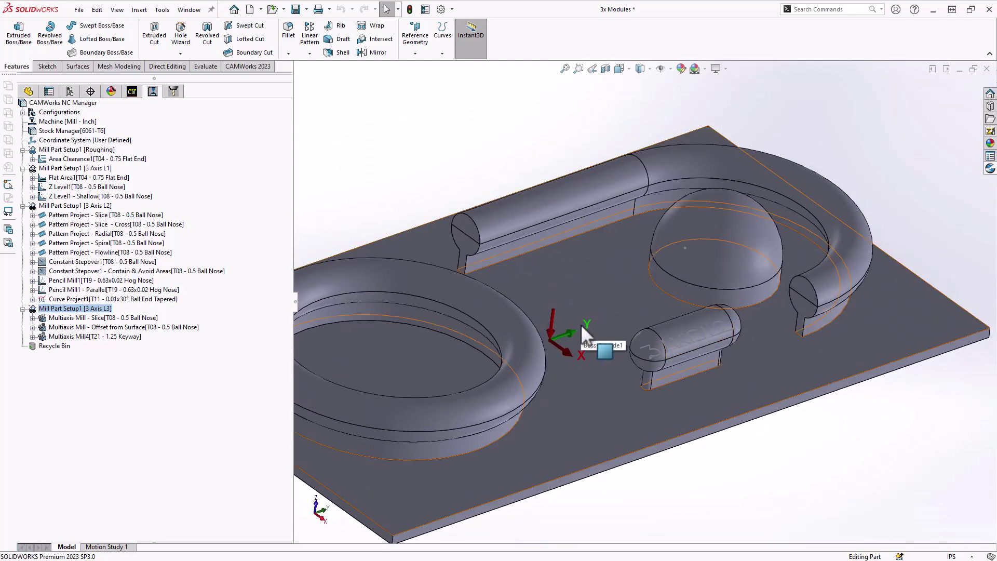
# Open the Multiaxis Mill - Slice operation's parameters with Edit Definition.
pyautogui.moveTo(116, 318)
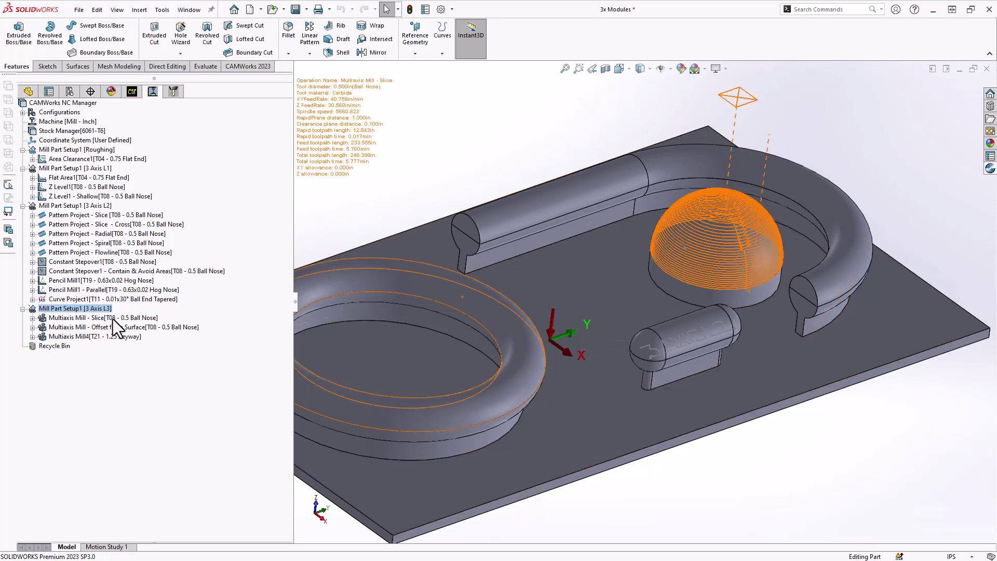
pyautogui.click(113, 318)
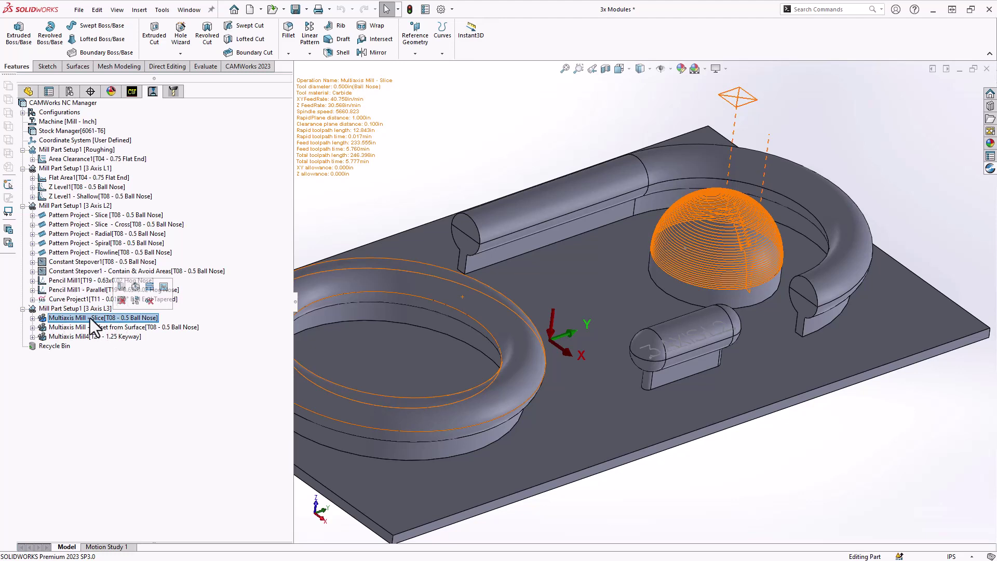
pyautogui.rightClick(89, 318)
pyautogui.click(134, 226)
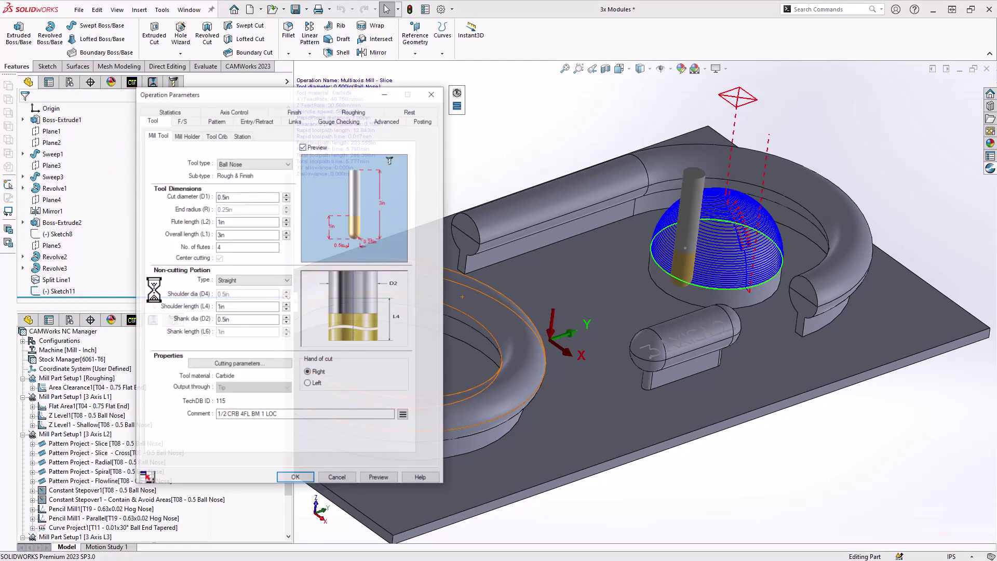
# On the Pattern tab, switch the slice to Parallel, enter 0, and preview the dome toolpath.
pyautogui.click(217, 121)
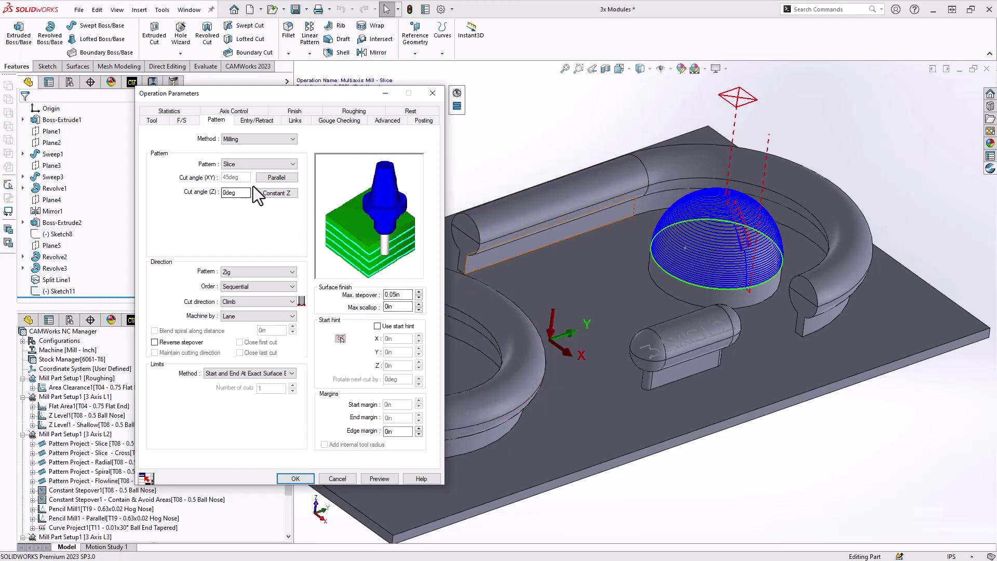
pyautogui.click(276, 178)
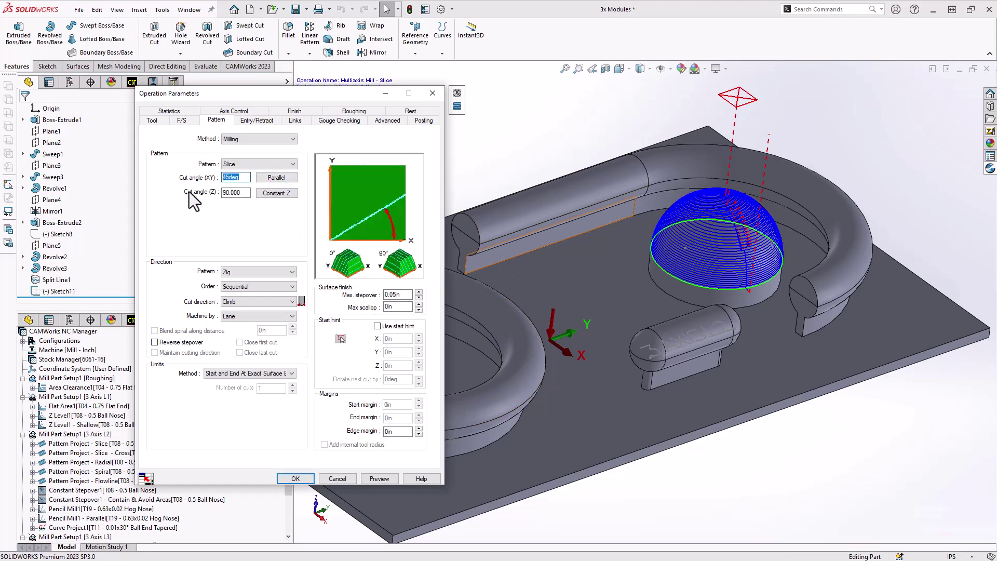
pyautogui.write('0')
pyautogui.click(385, 478)
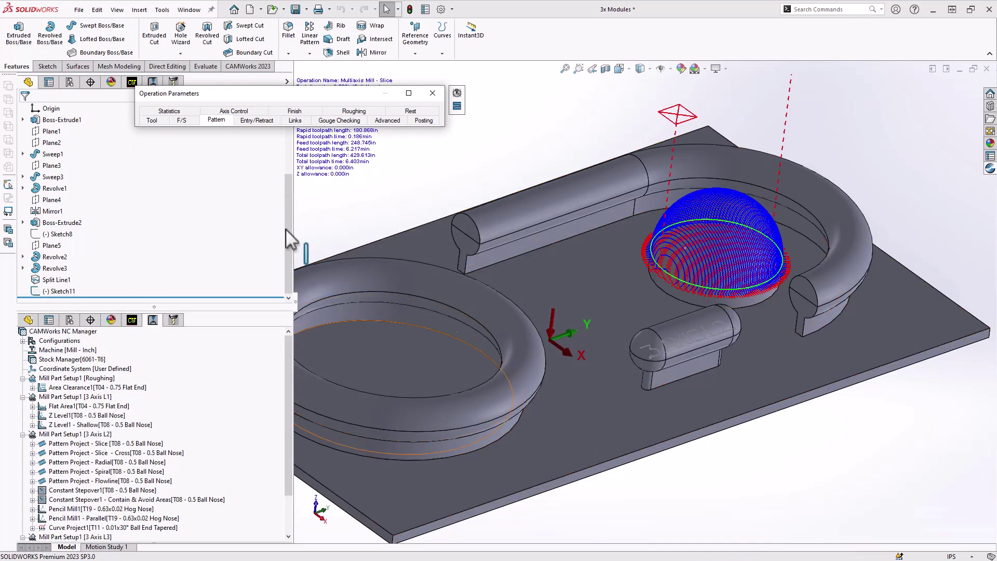
# Preview 45° XY and 45° Z cut angles on the dome, inspect it, then cancel without saving.
pyautogui.moveTo(232, 96)
pyautogui.doubleClick(234, 177)
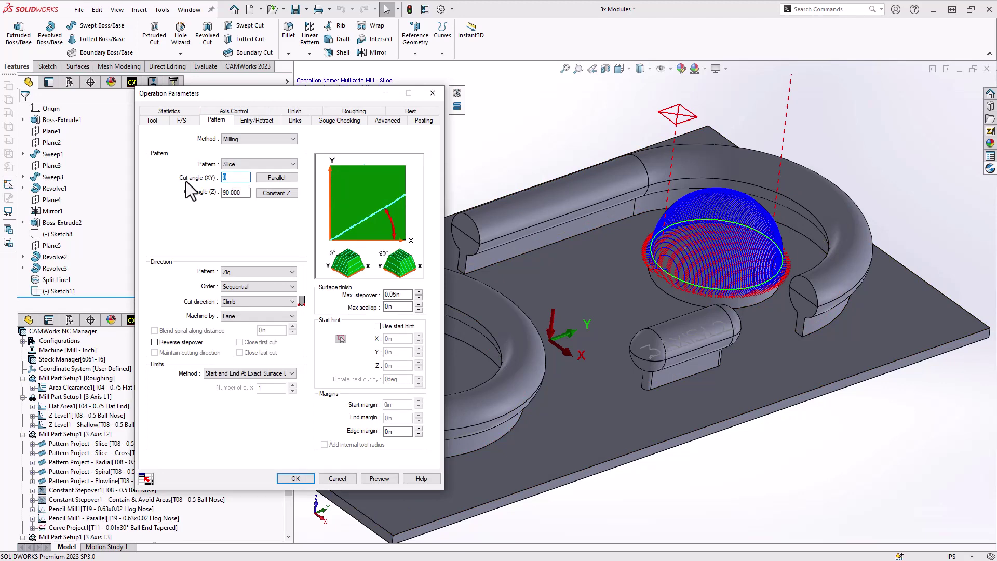
pyautogui.write('45')
pyautogui.press('Tab')
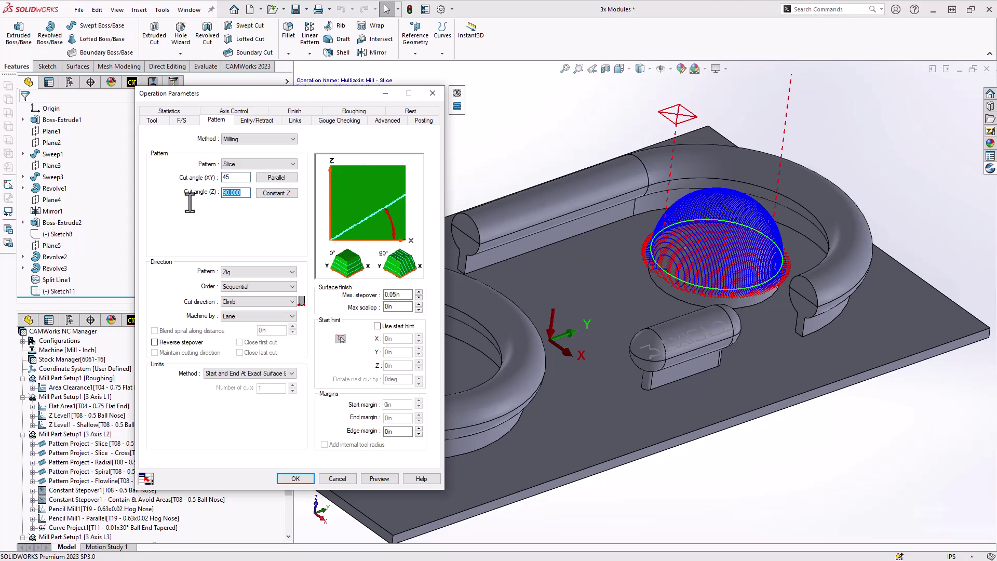
pyautogui.write('45')
pyautogui.click(379, 477)
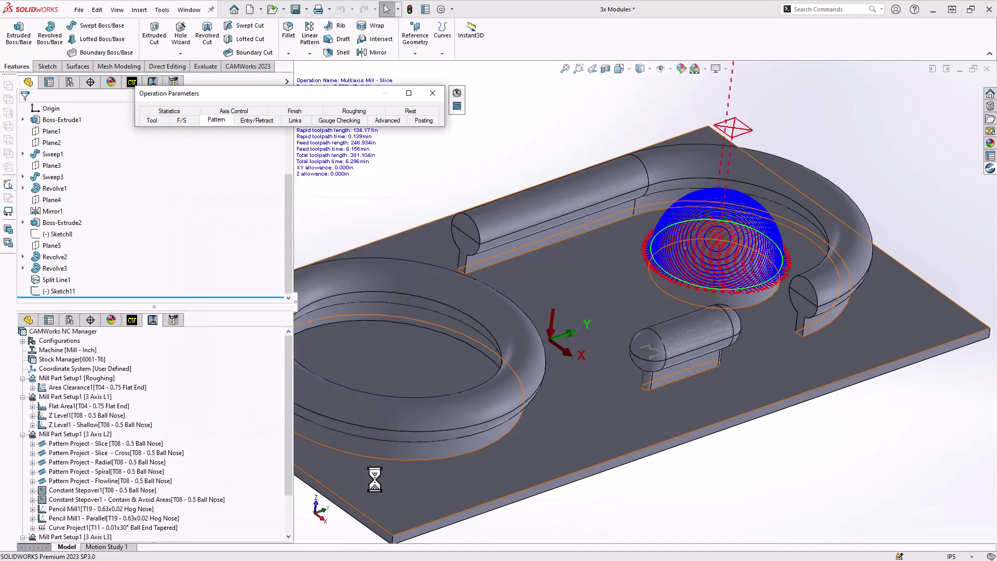
pyautogui.moveTo(611, 332); pyautogui.dragTo(680, 317, button='middle')
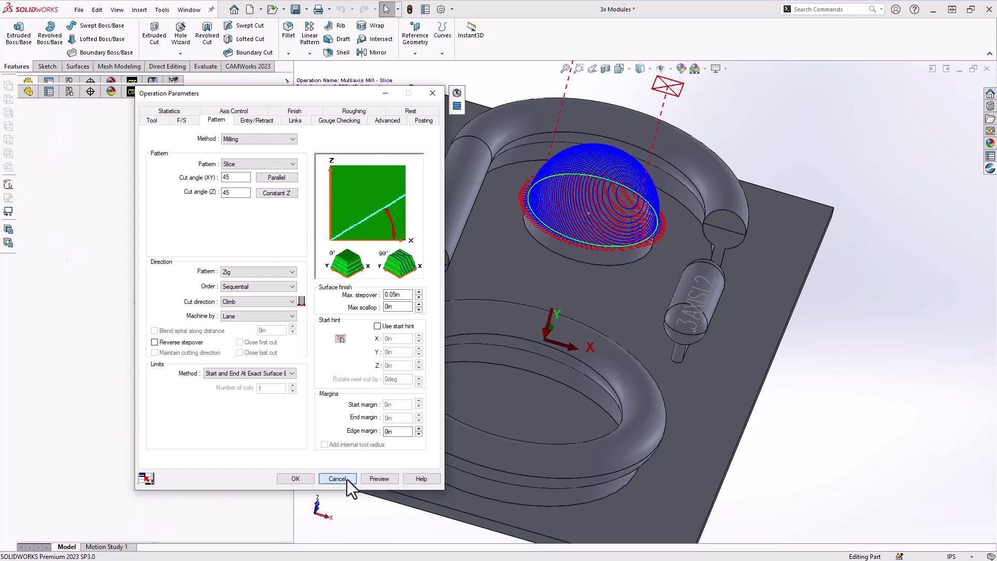
pyautogui.click(347, 479)
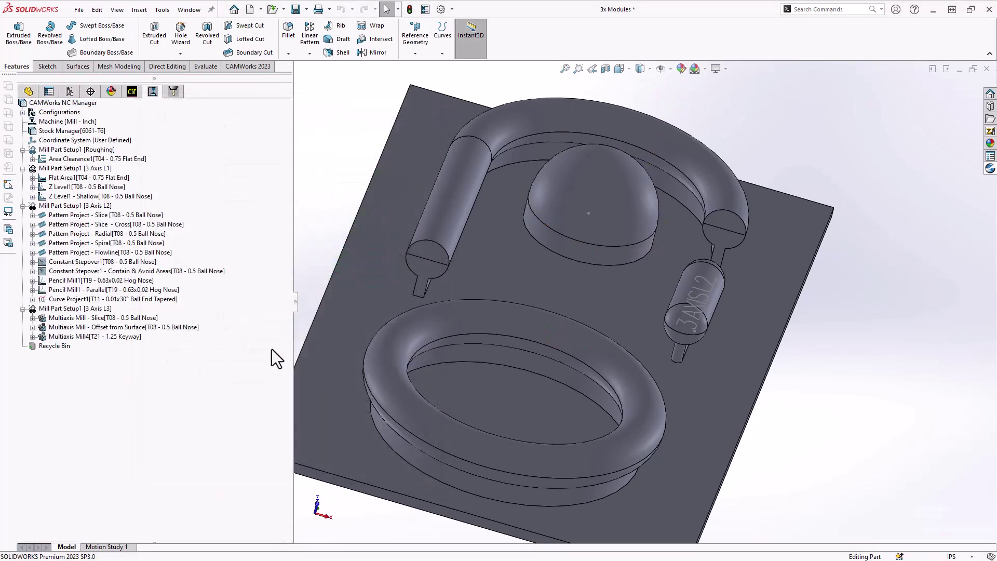
pyautogui.click(134, 326)
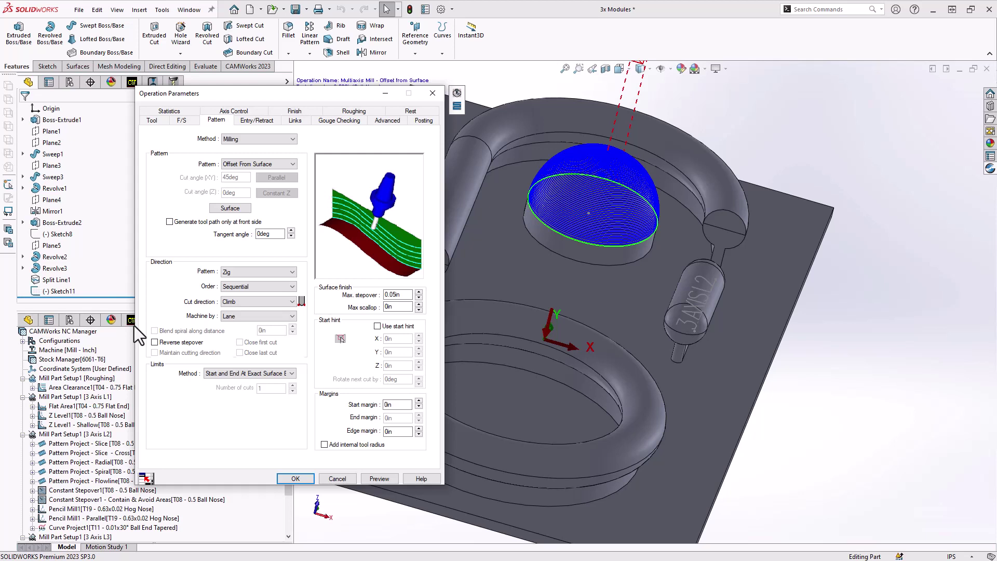
pyautogui.click(279, 164)
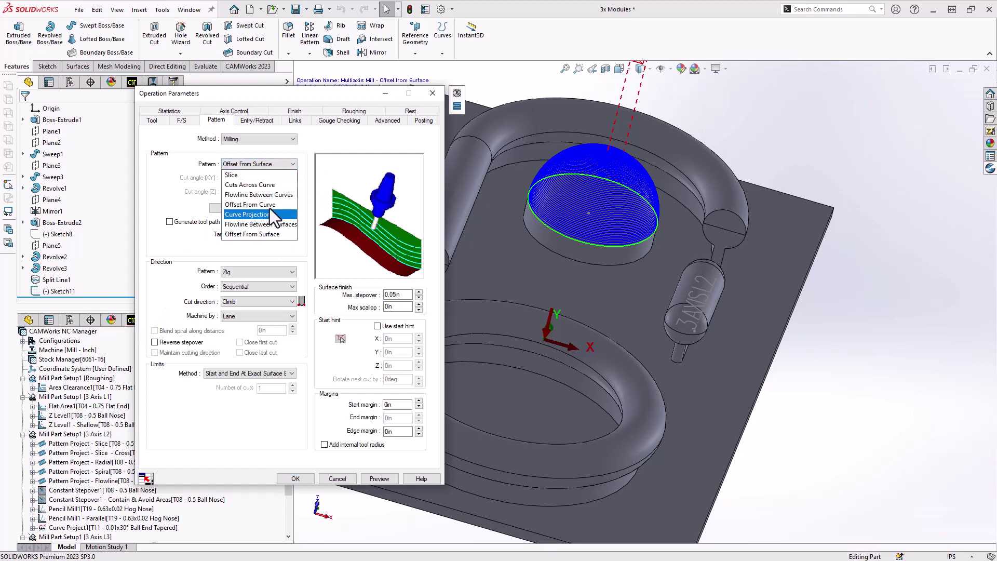
pyautogui.click(265, 244)
pyautogui.click(232, 207)
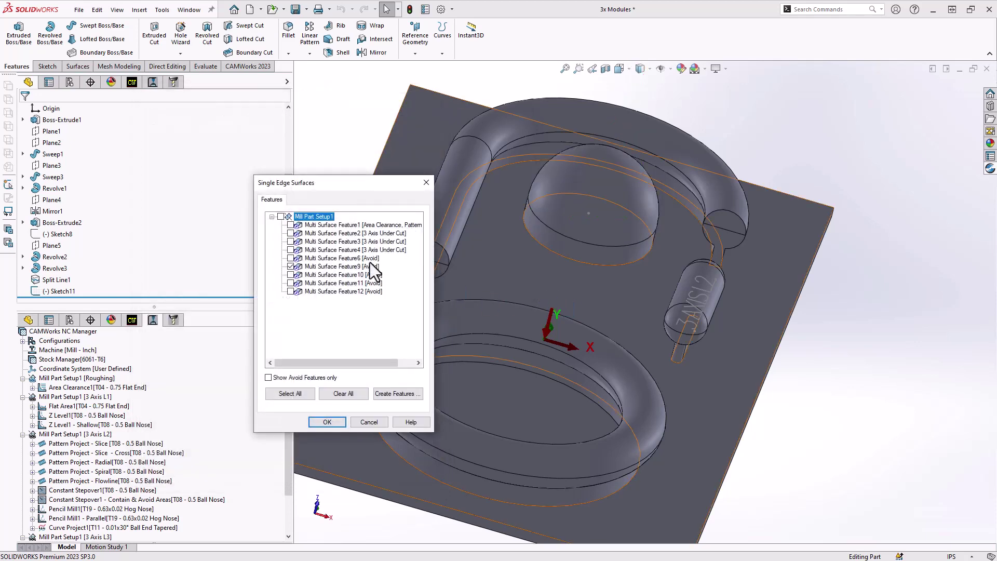
pyautogui.click(624, 245)
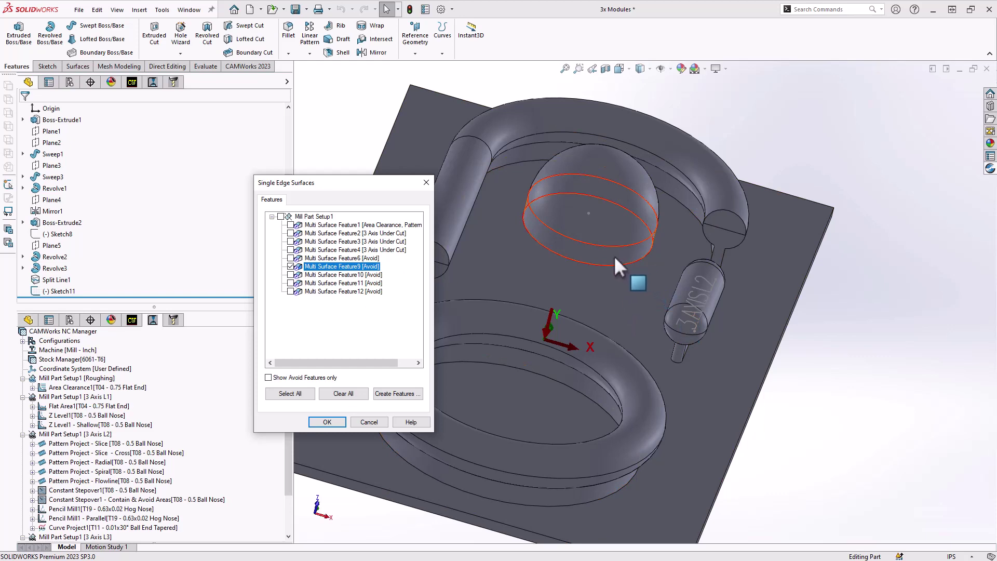
pyautogui.click(370, 422)
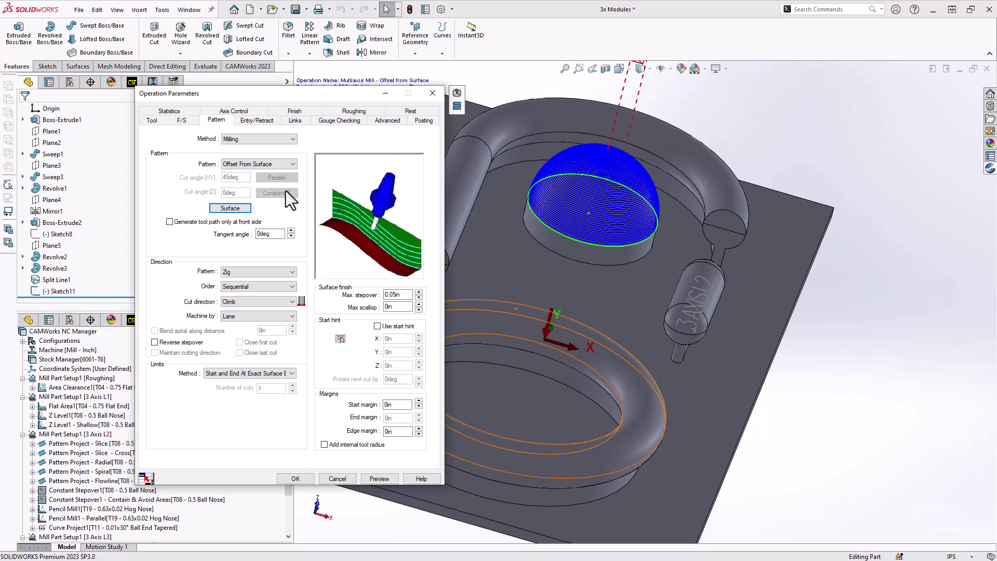
pyautogui.click(272, 166)
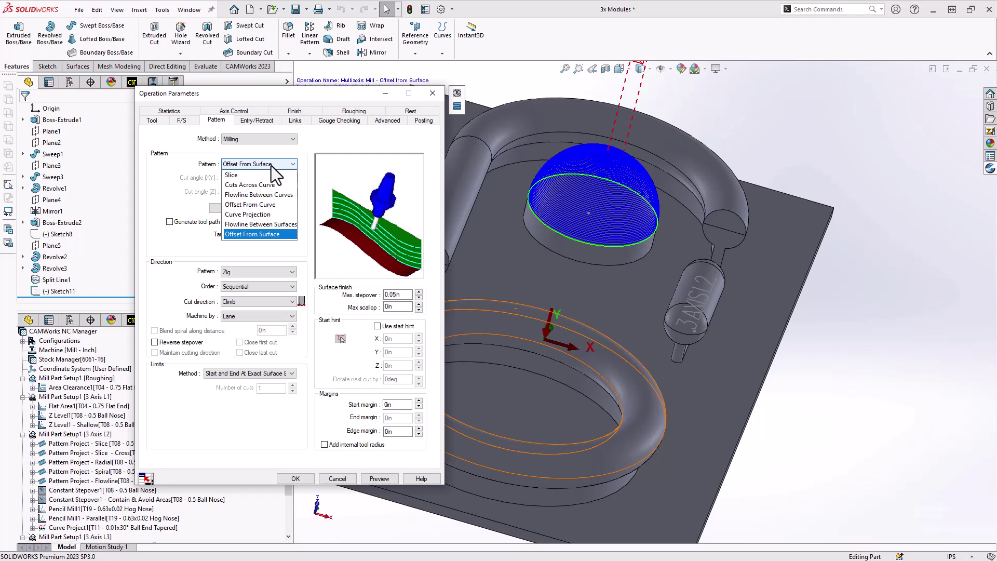
pyautogui.click(340, 480)
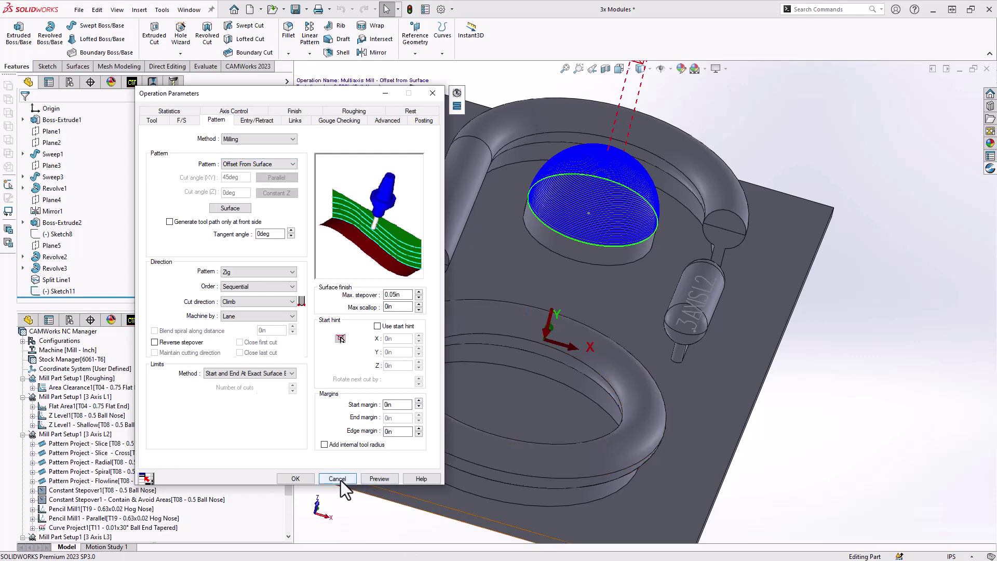
pyautogui.click(341, 481)
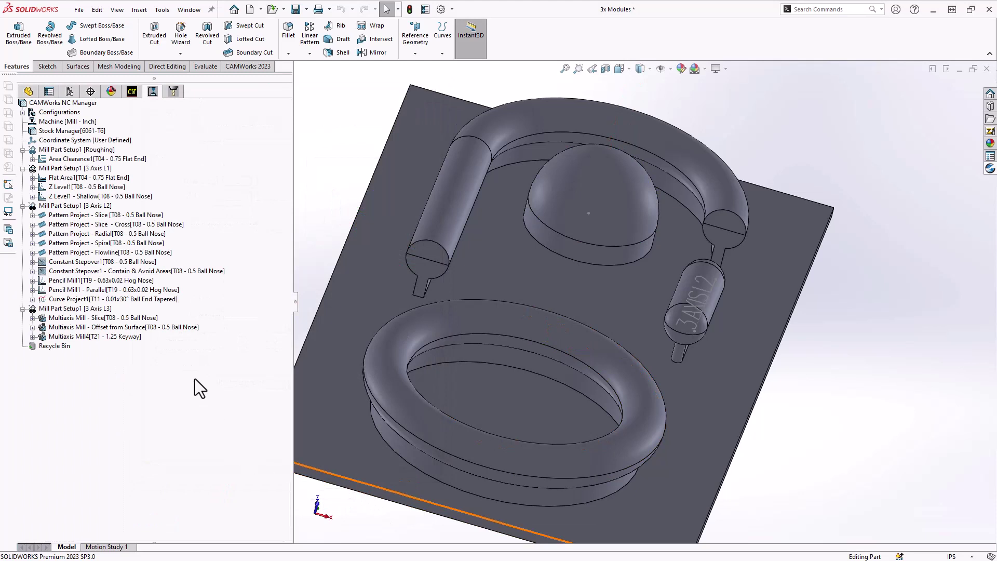
# Display the Multiaxis Mill4 [T21 - 1.25 Keyway] toolpath circling the ring's base.
pyautogui.moveTo(150, 330)
# Show the Multiaxis Mill4 keyway toolpath from the saved Scallops side view.
pyautogui.click(116, 338)
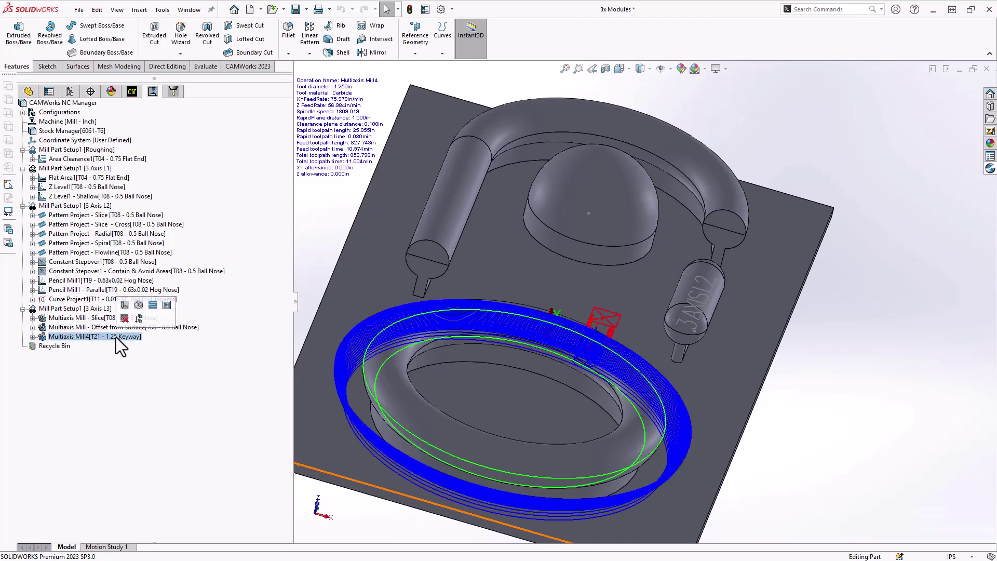
pyautogui.press('space')
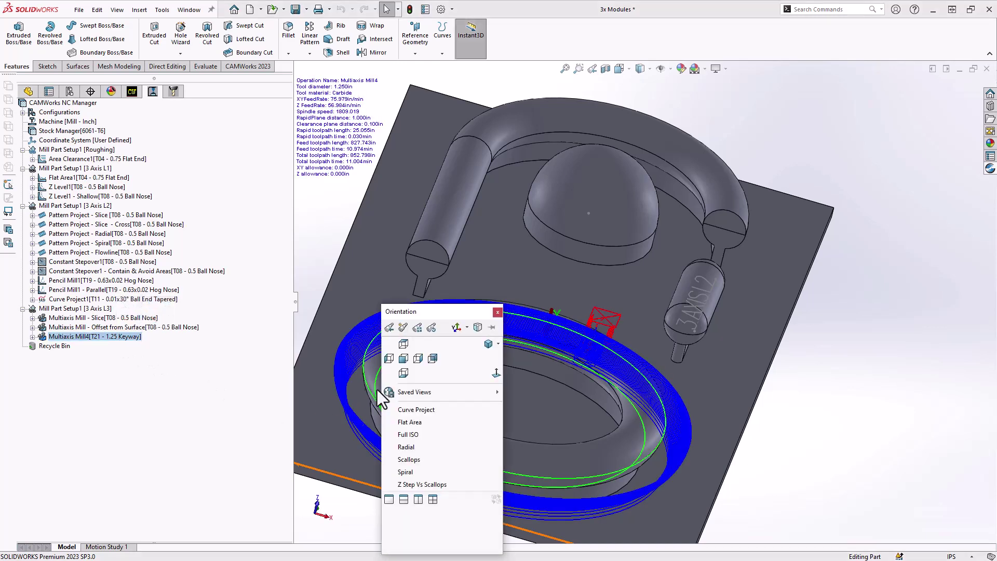
pyautogui.click(409, 460)
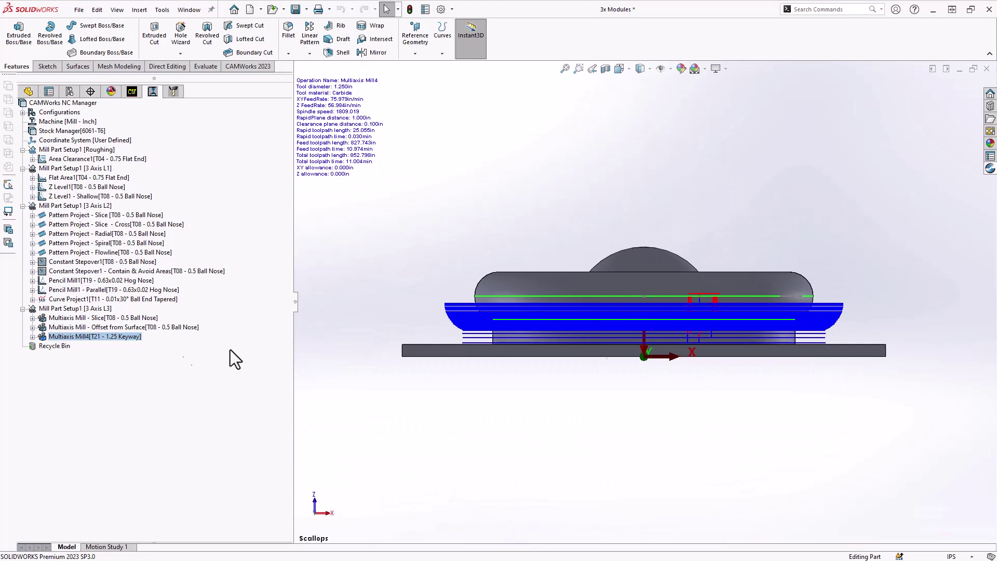
# Play the Step Thru Toolpath simulation for Multiaxis Mill4 to the end and close it.
pyautogui.rightClick(123, 338)
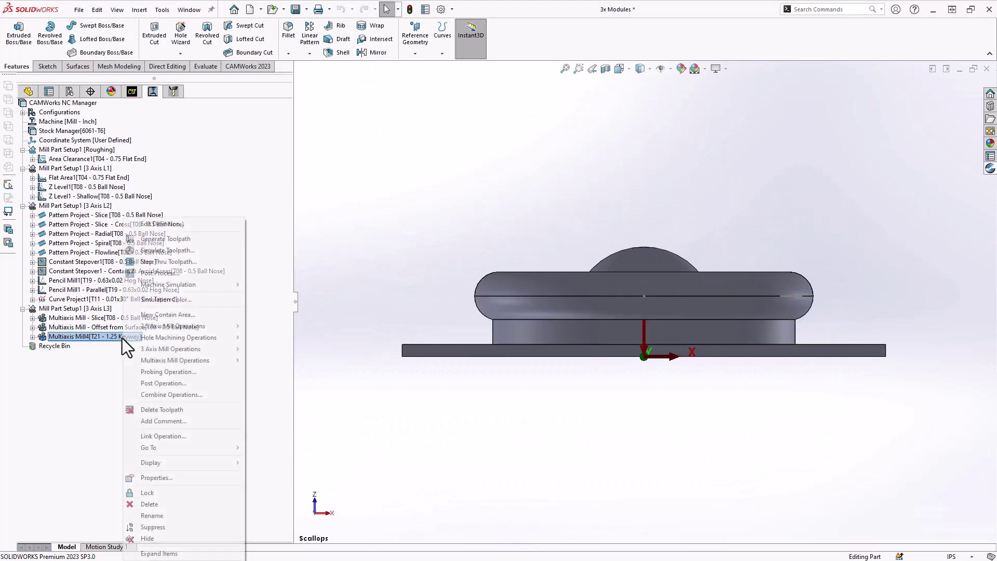
pyautogui.click(183, 262)
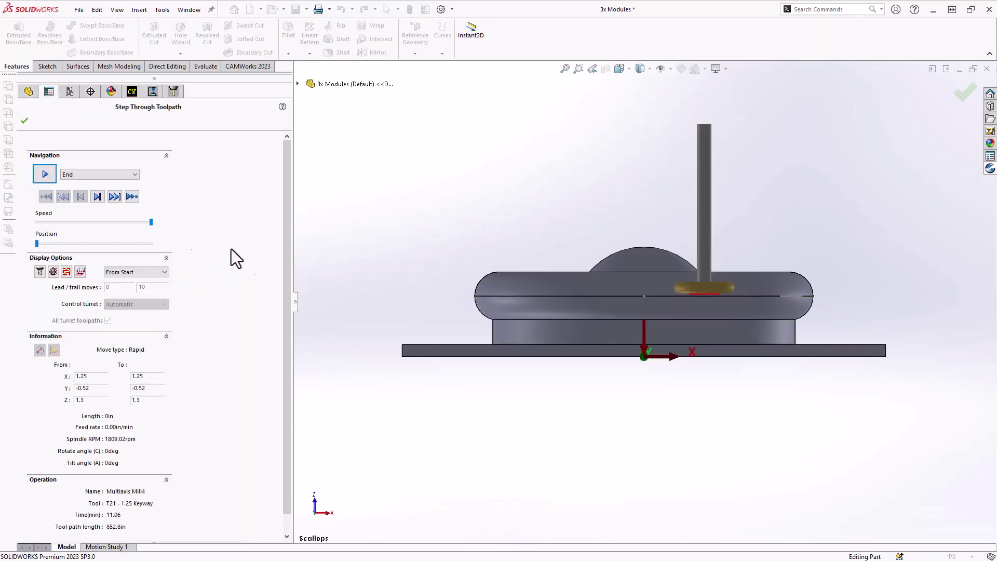
pyautogui.click(45, 174)
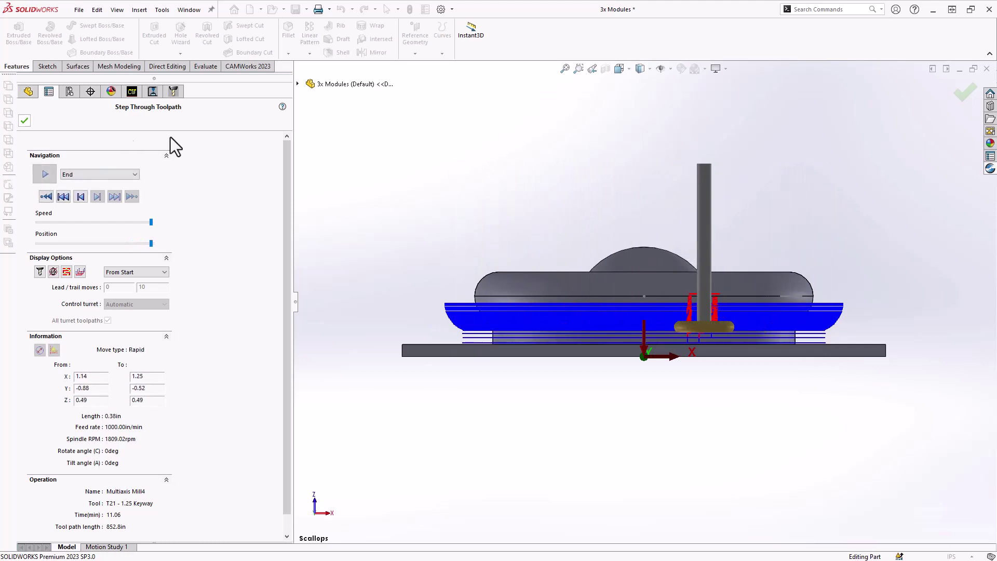
pyautogui.press('Return')
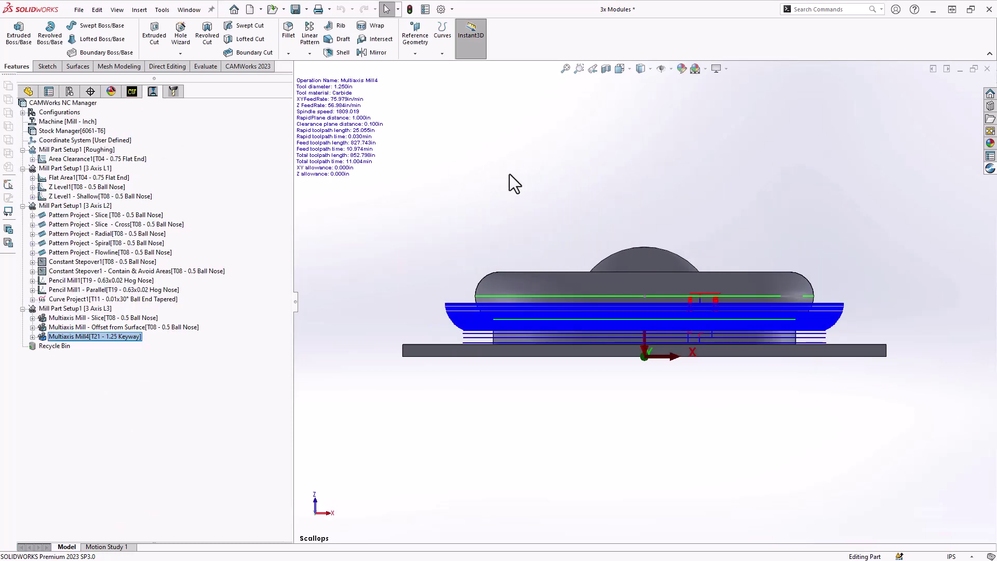